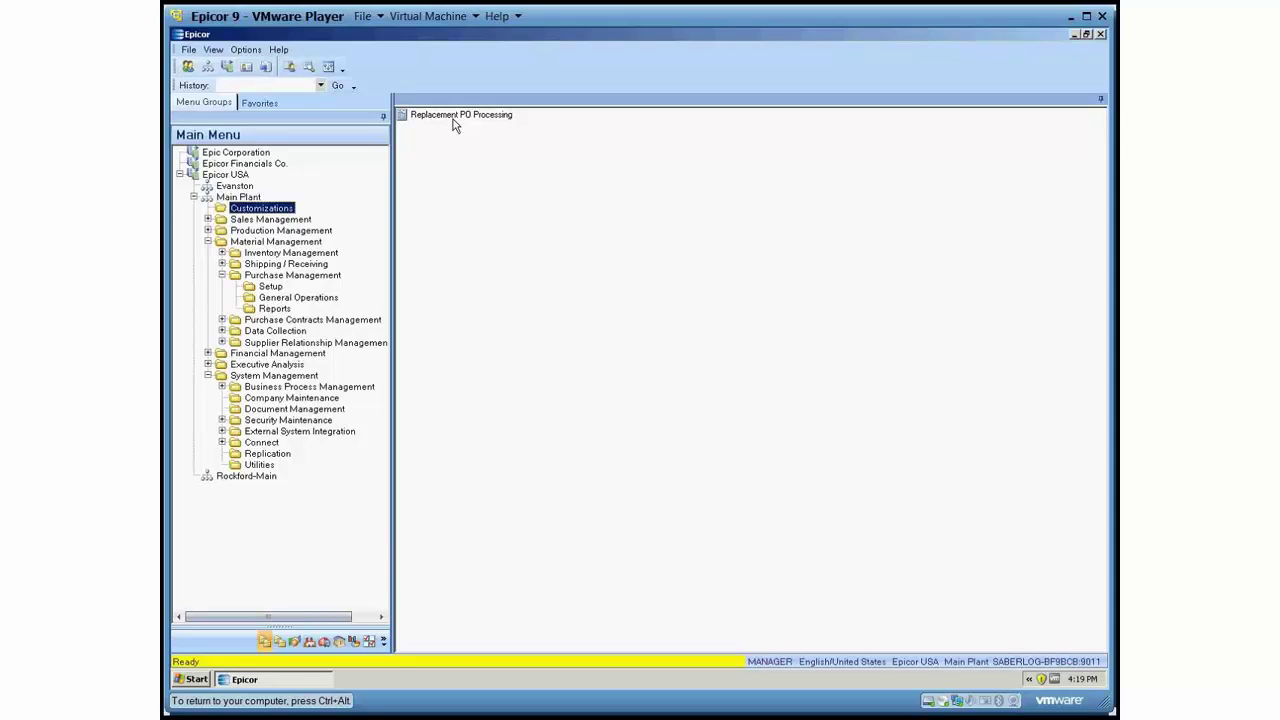
Open Receipt Entry from the Shipping / Receiving general operations under Material Management.
{"action": "left_click", "coordinate": [208, 375]}
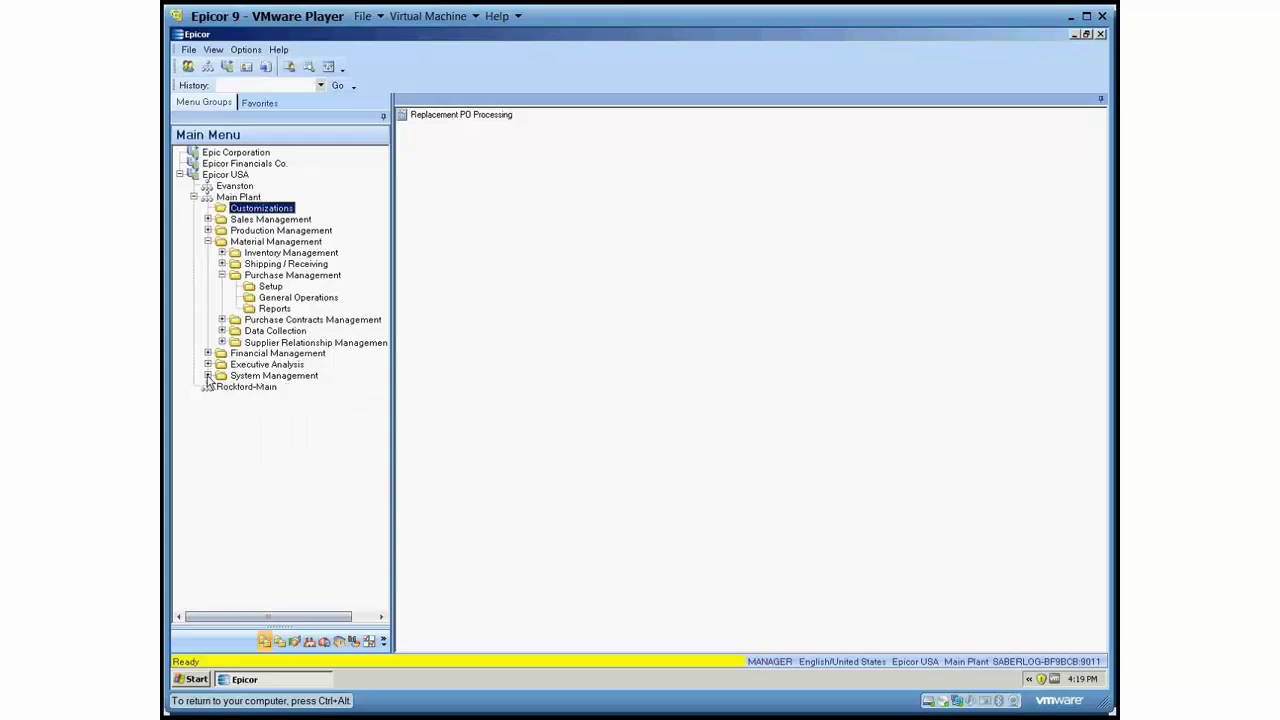
{"action": "left_click", "coordinate": [222, 264]}
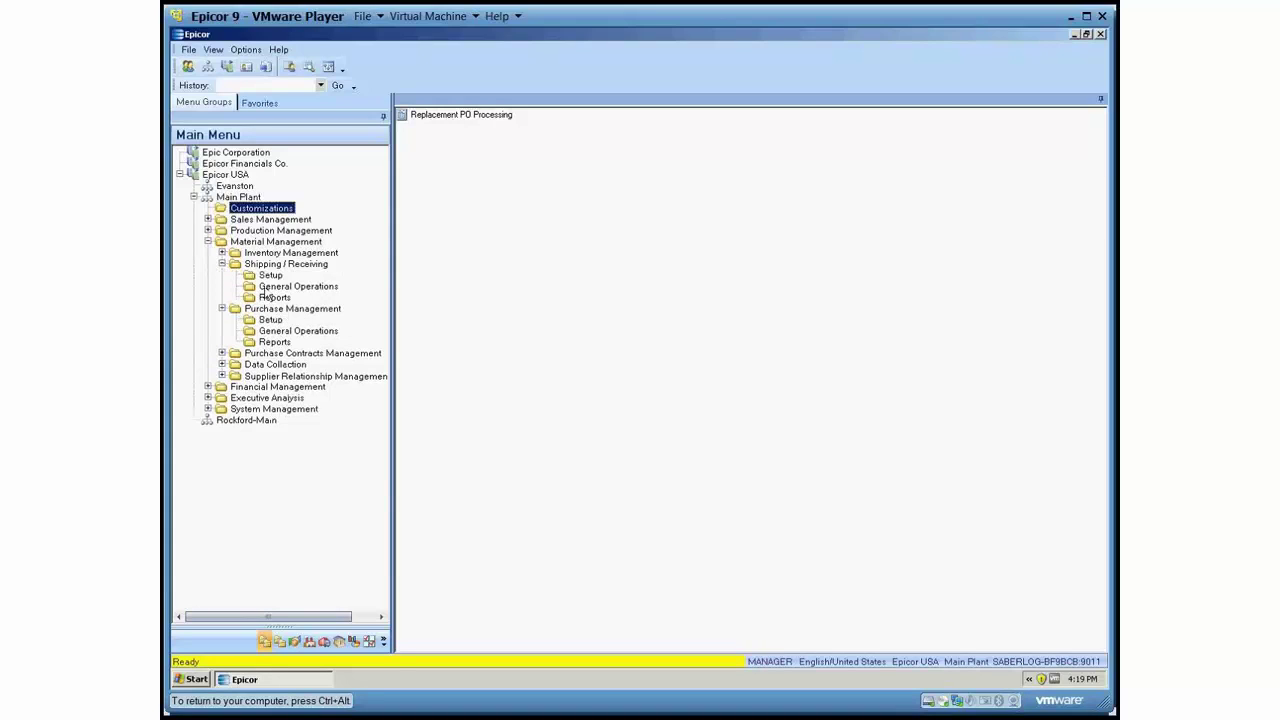
{"action": "left_click", "coordinate": [298, 286]}
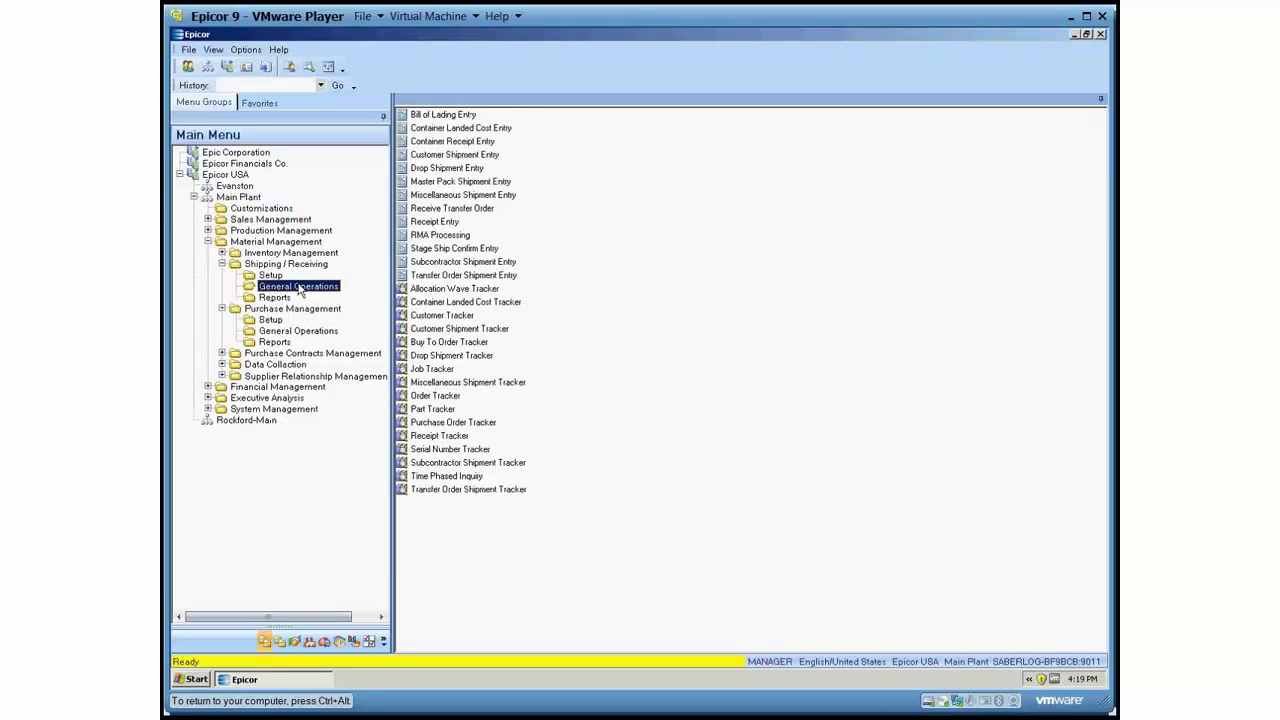
{"action": "left_click", "coordinate": [445, 221]}
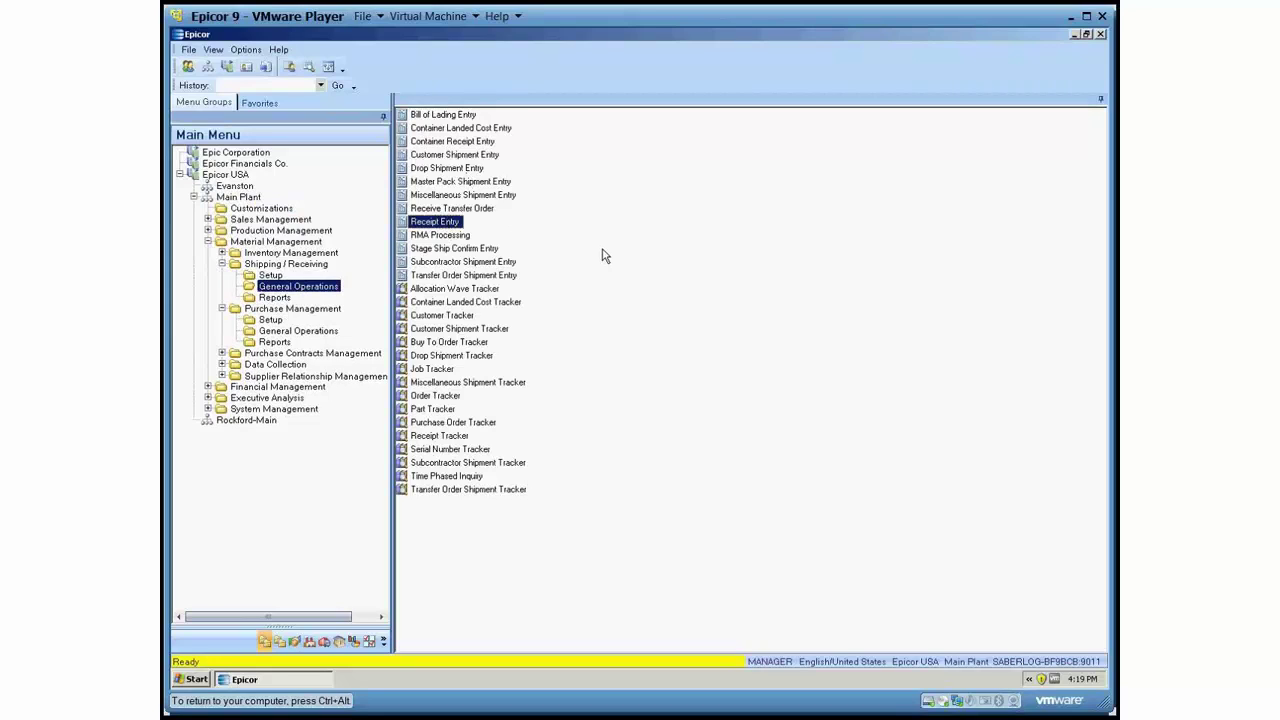
{"action": "key", "text": "Return"}
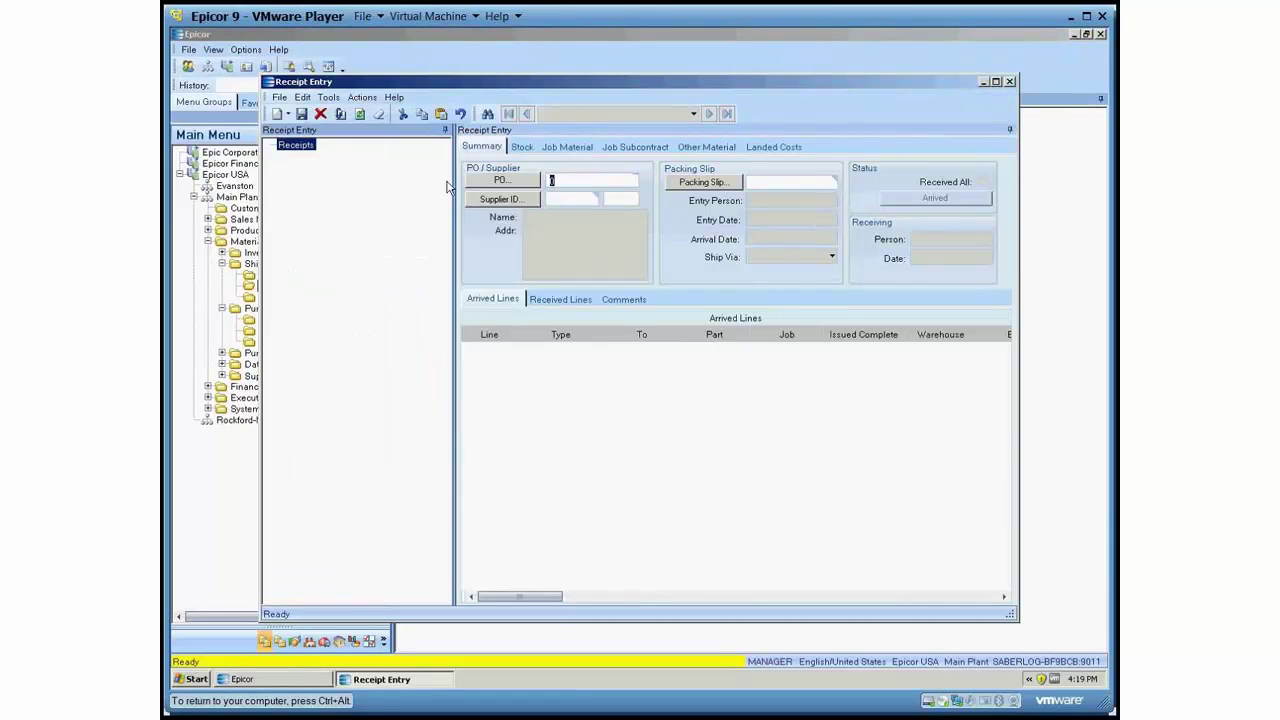
{"action": "type", "text": "4055"}
{"action": "key", "text": "Tab"}
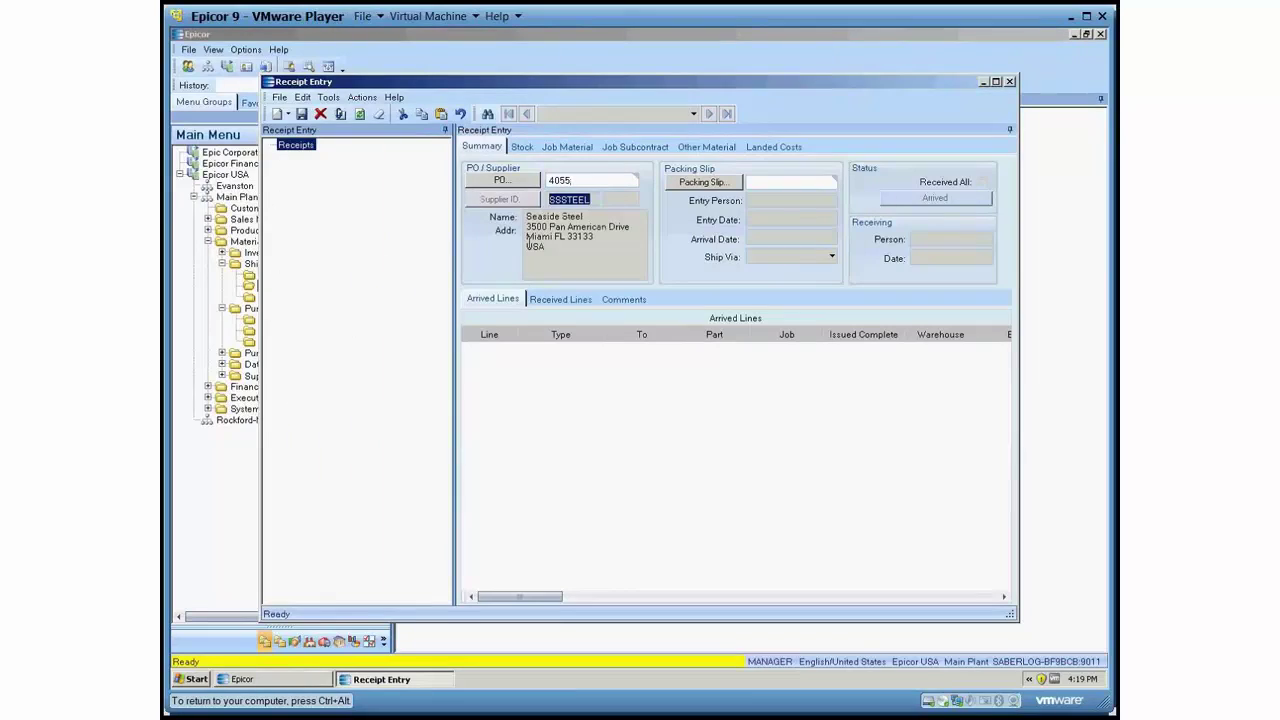
{"action": "left_click", "coordinate": [763, 182]}
{"action": "type", "text": "2012071302"}
{"action": "key", "text": "Tab"}
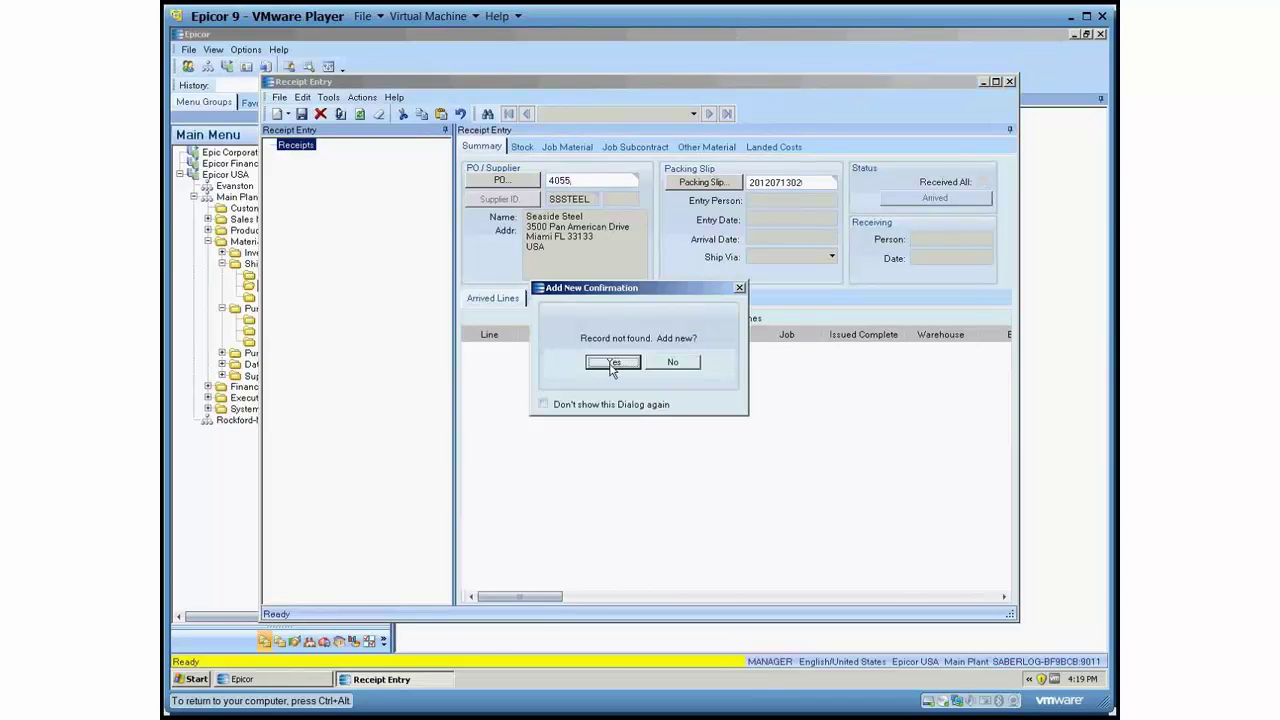
{"action": "left_click", "coordinate": [612, 364]}
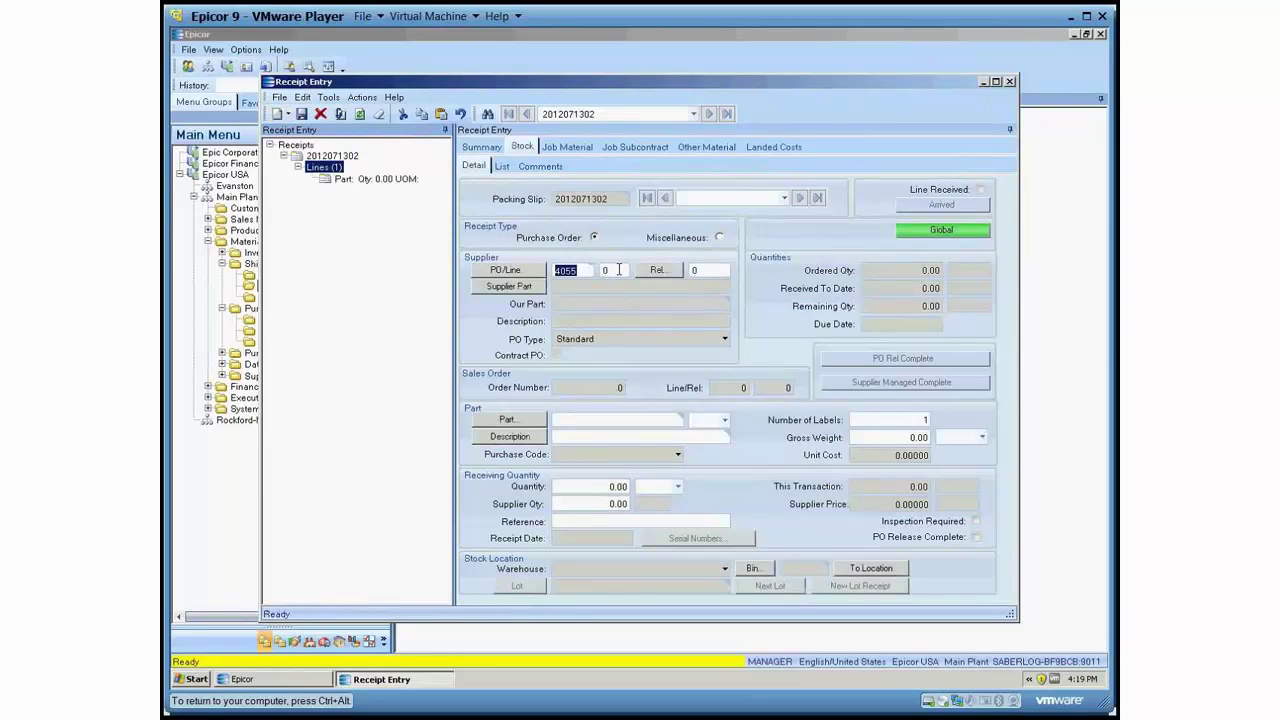
Fill the receipt line from PO line 1 and set its receiving quantity to 10 FT.
{"action": "left_click", "coordinate": [614, 270]}
{"action": "type", "text": "1"}
{"action": "key", "text": "Tab"}
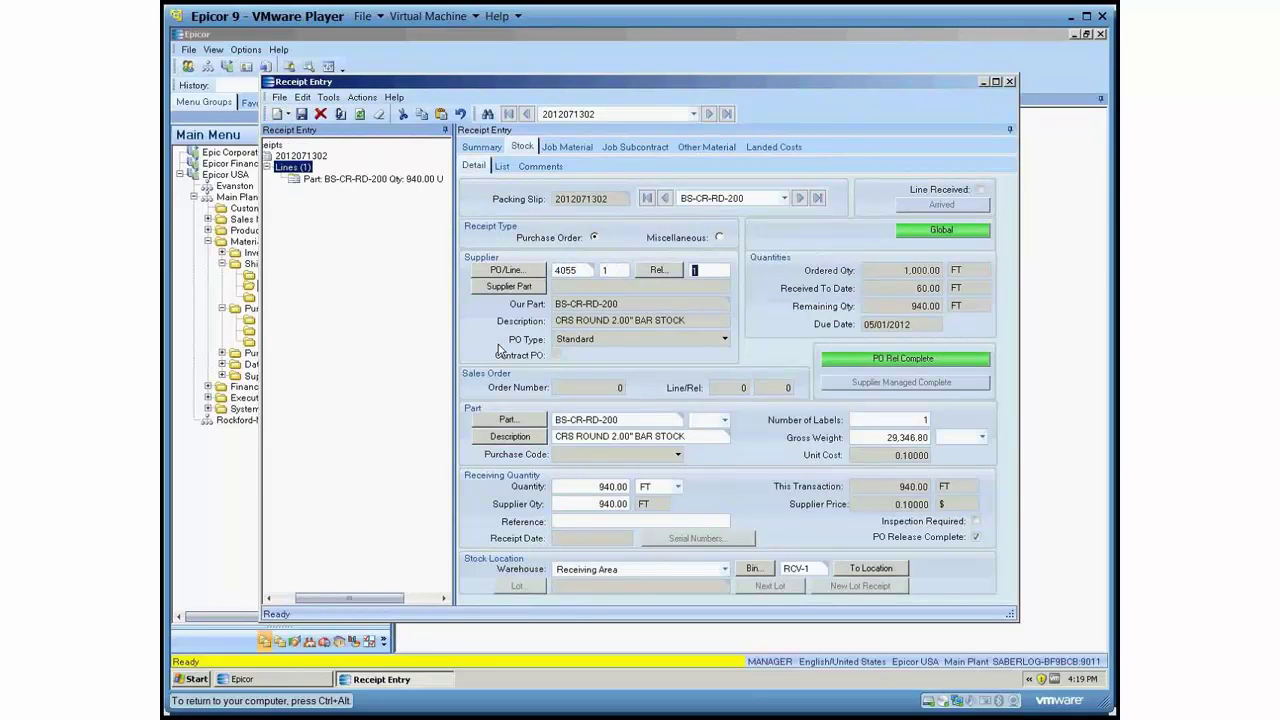
{"action": "left_click", "coordinate": [600, 486]}
{"action": "type", "text": "10."}
{"action": "key", "text": "Tab"}
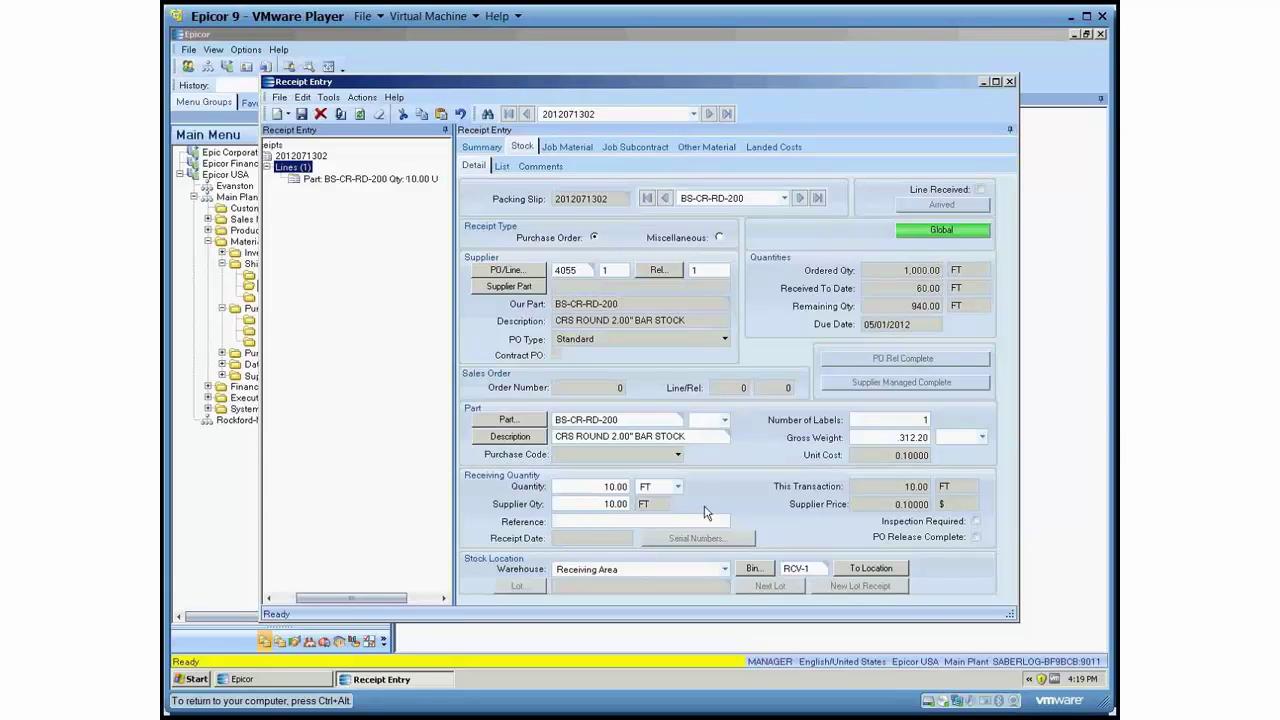
Flag the receipt line as inspection required and received, then save and close the receipt.
{"action": "left_click", "coordinate": [976, 521]}
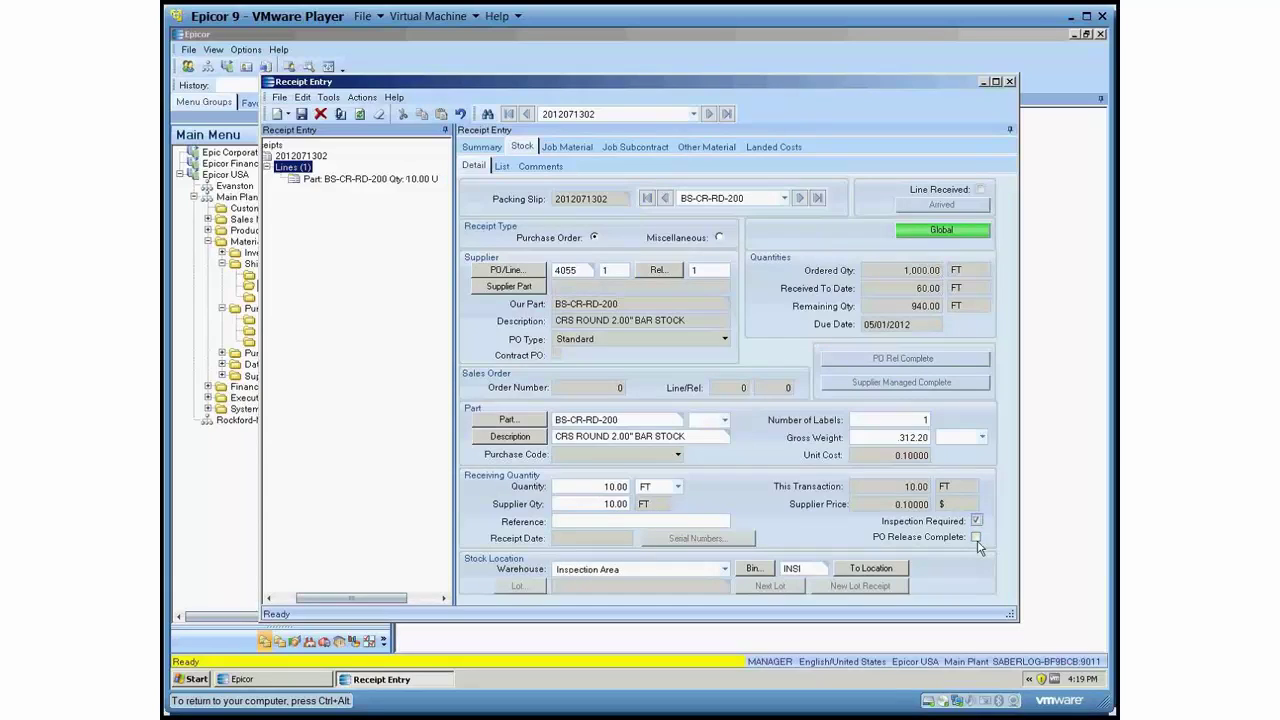
{"action": "left_click", "coordinate": [981, 189]}
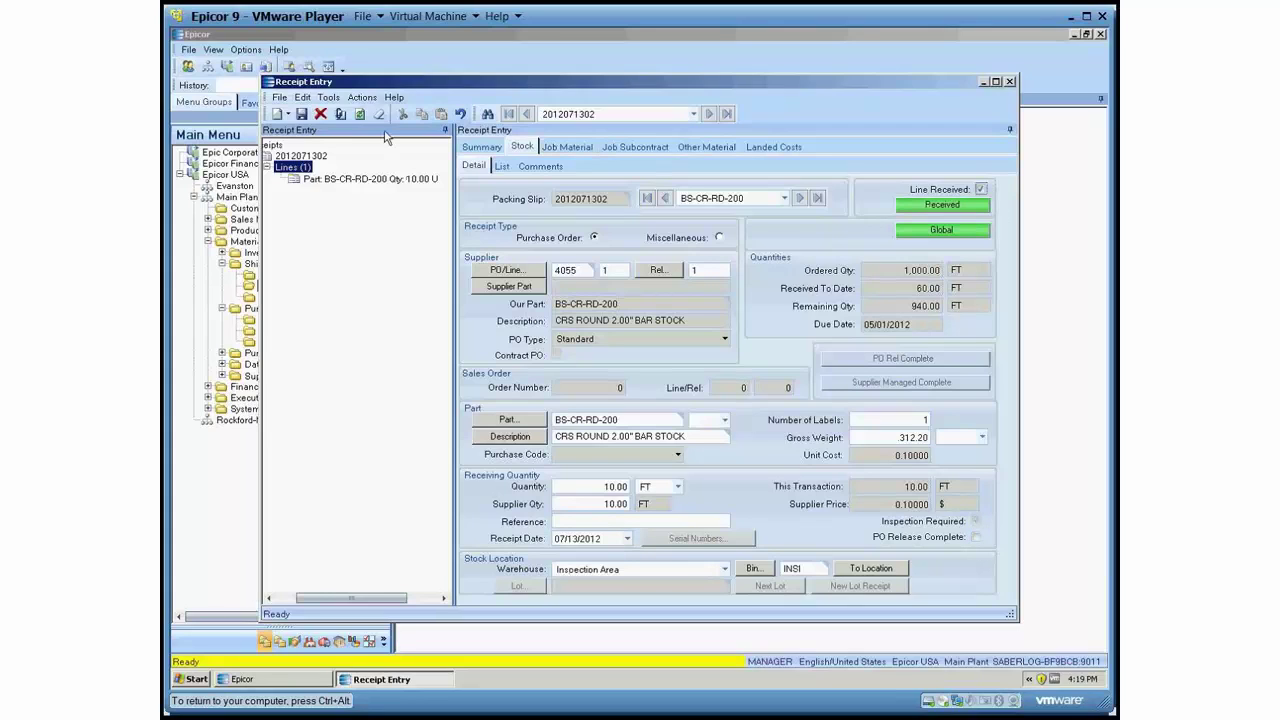
{"action": "left_click", "coordinate": [301, 113]}
{"action": "left_click", "coordinate": [1010, 81]}
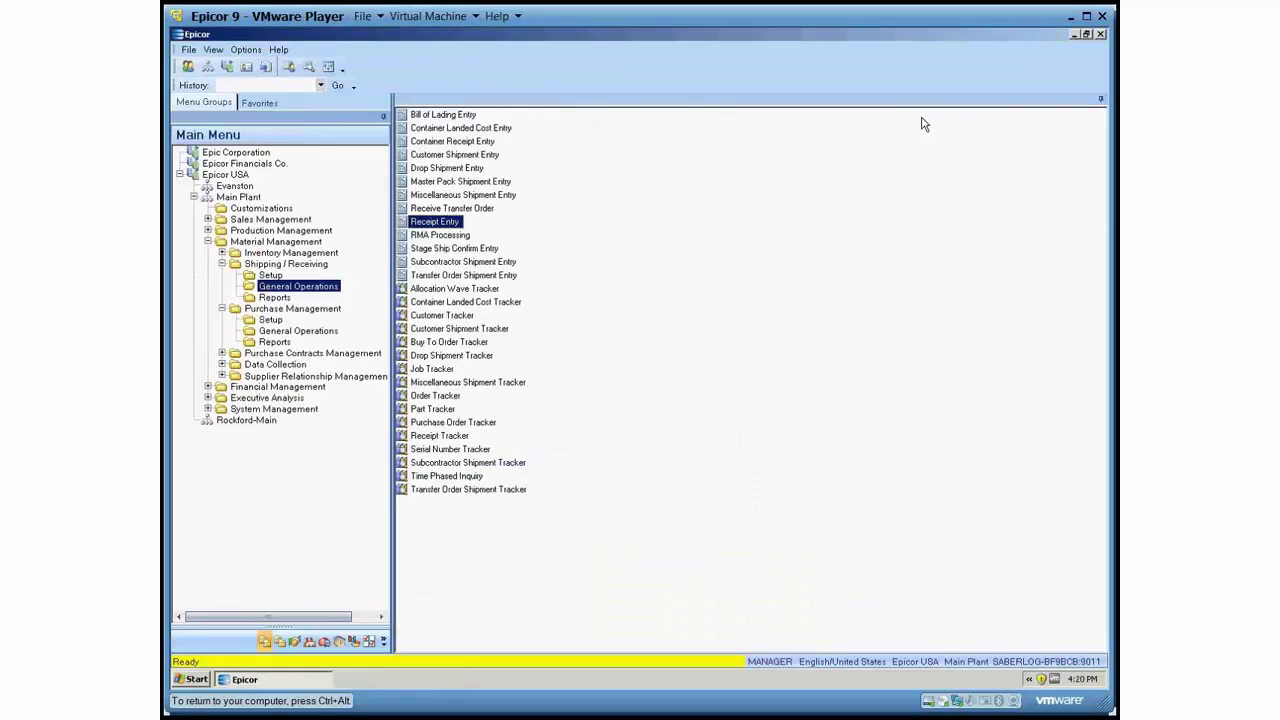
Open Inspection Processing from the Quality Assurance general operations under Production Management.
{"action": "left_click", "coordinate": [208, 230]}
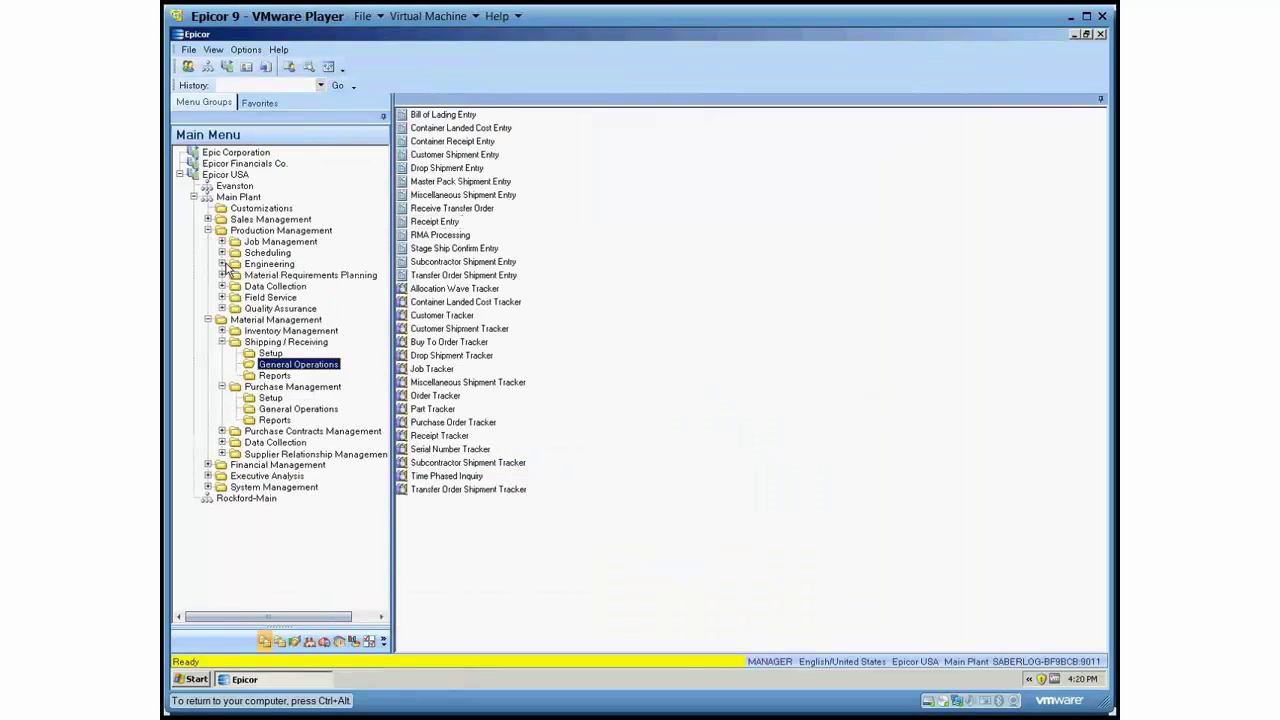
{"action": "left_click", "coordinate": [222, 308]}
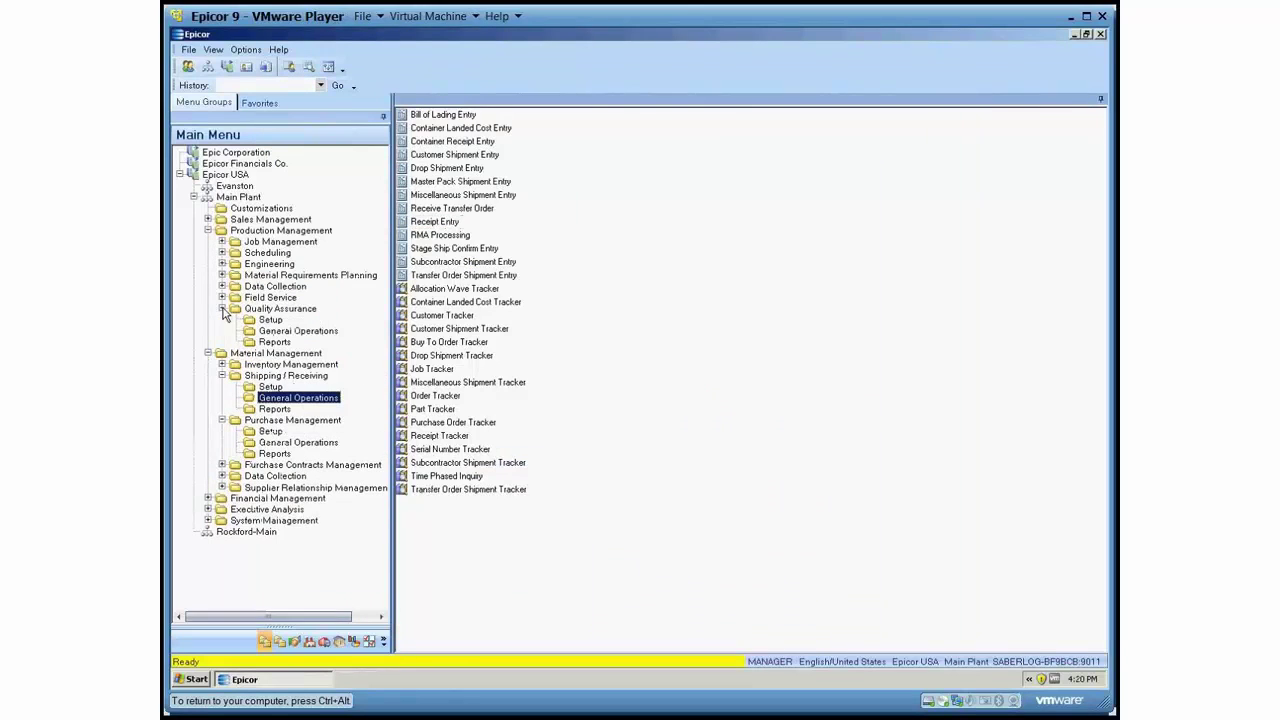
{"action": "left_click", "coordinate": [282, 331]}
{"action": "double_click", "coordinate": [449, 154]}
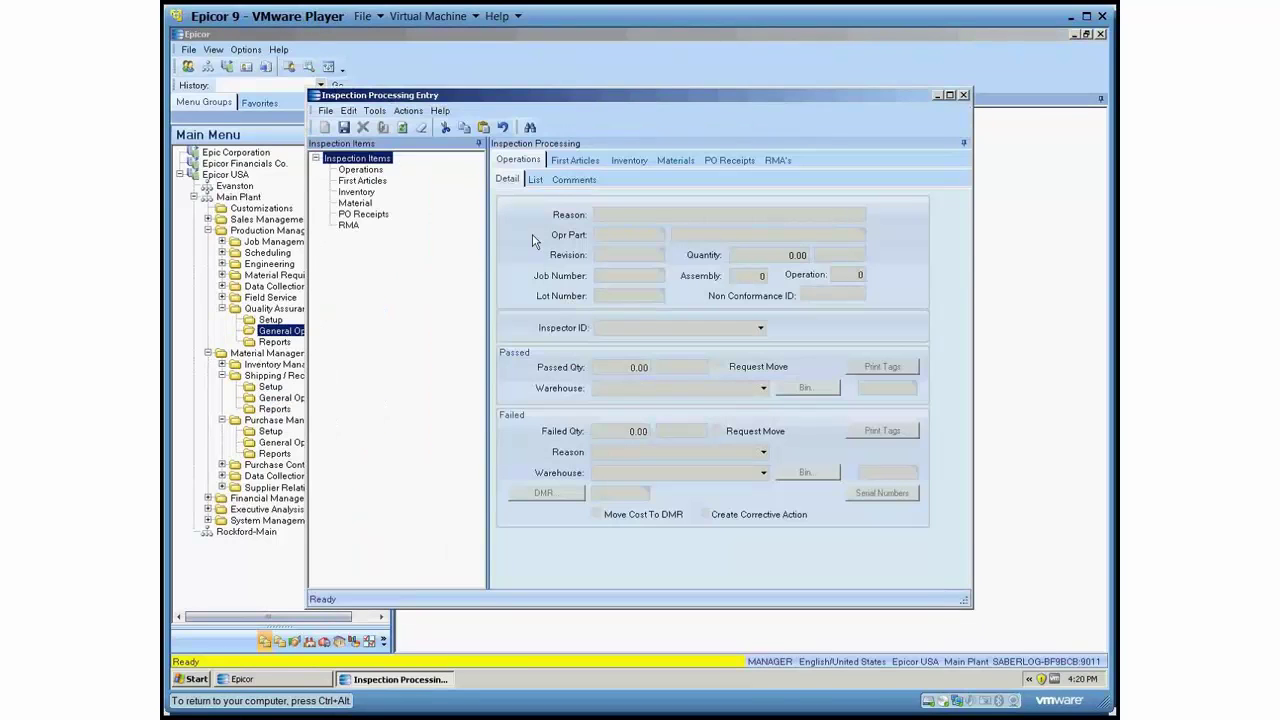
Search for items awaiting inspection and load the PO receipt of part BS-CR-RD-200, showing its details.
{"action": "left_click", "coordinate": [530, 125]}
{"action": "left_click", "coordinate": [790, 140]}
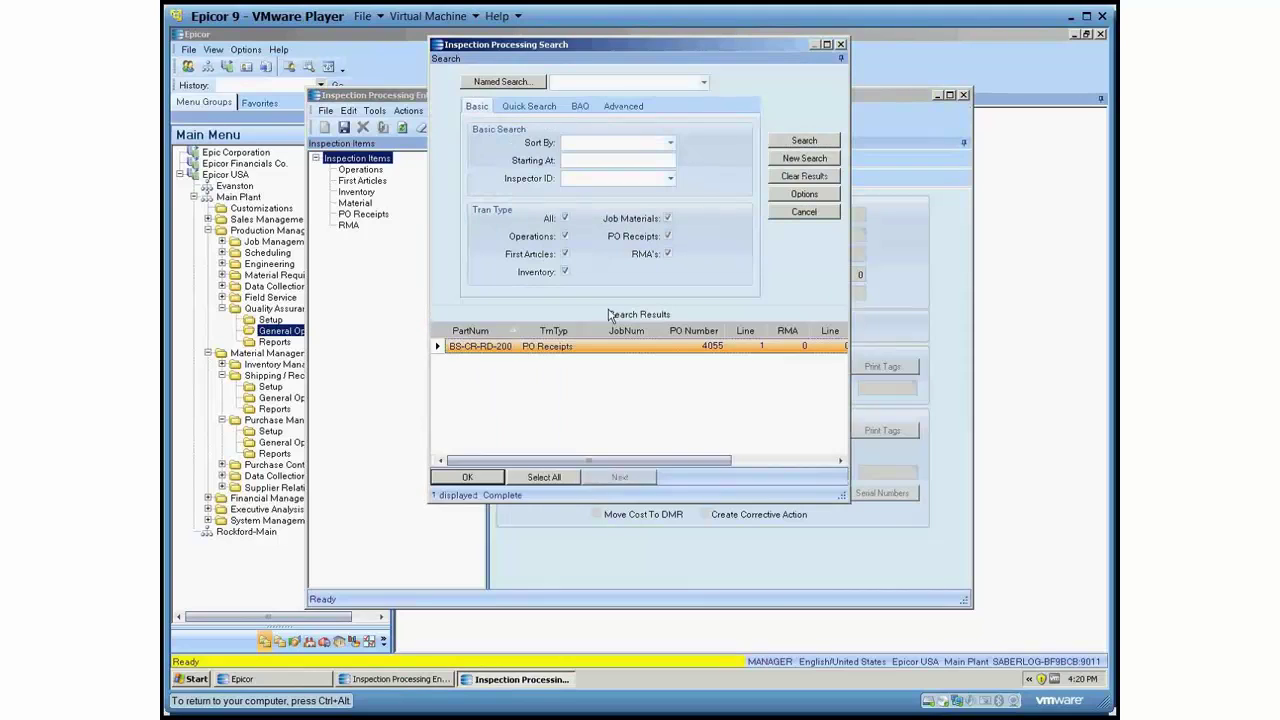
{"action": "double_click", "coordinate": [527, 347]}
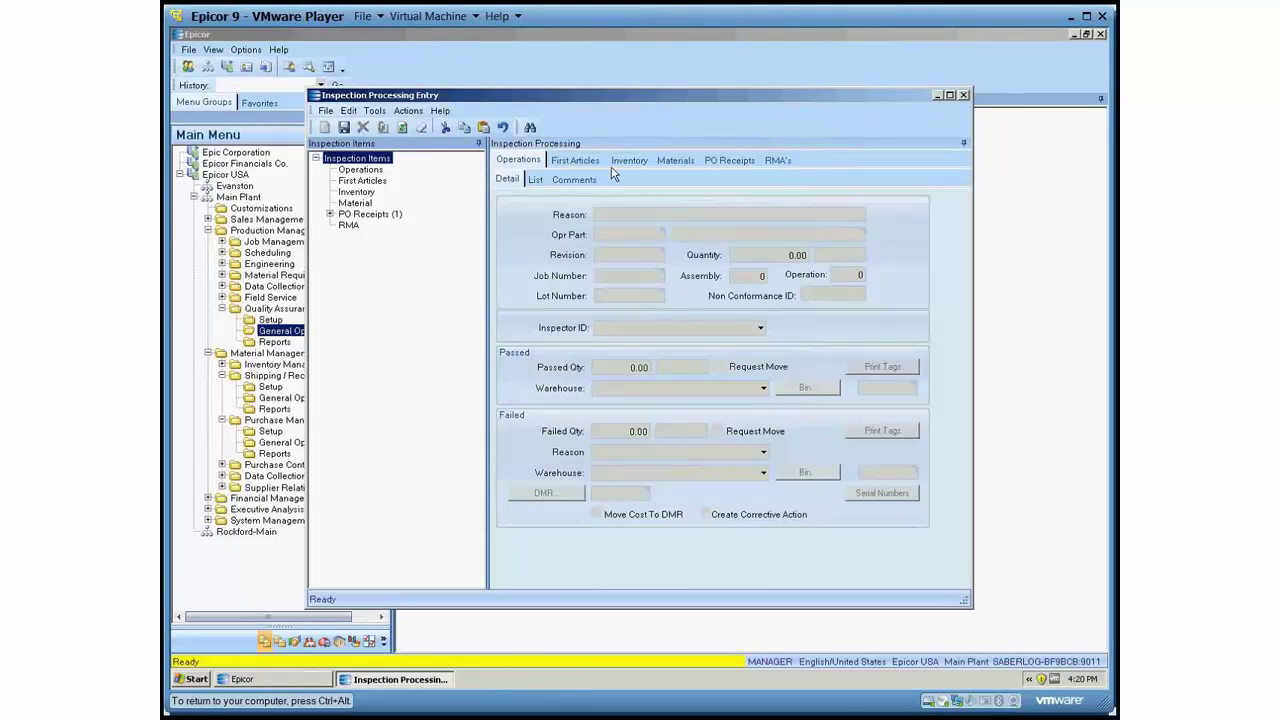
{"action": "left_click", "coordinate": [724, 160]}
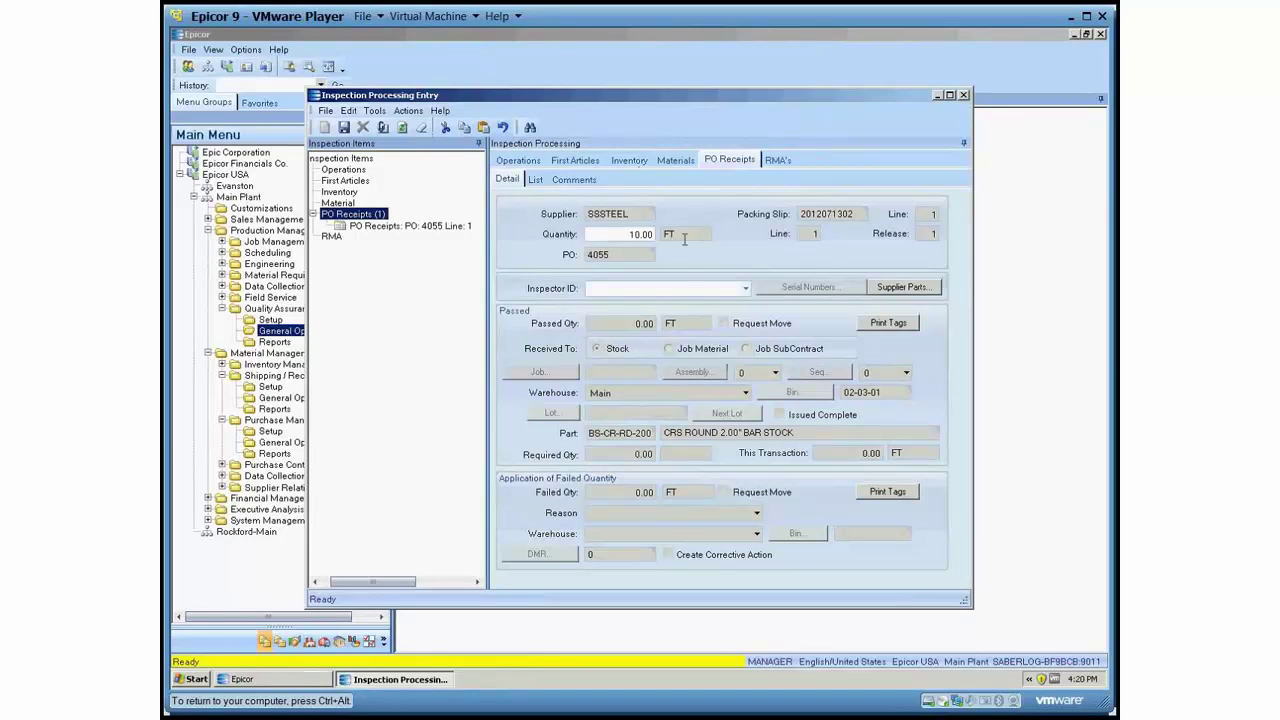
Assign the Advanced Quality inspector and record 5 FT as passed and 5 FT as failed.
{"action": "left_click", "coordinate": [745, 289]}
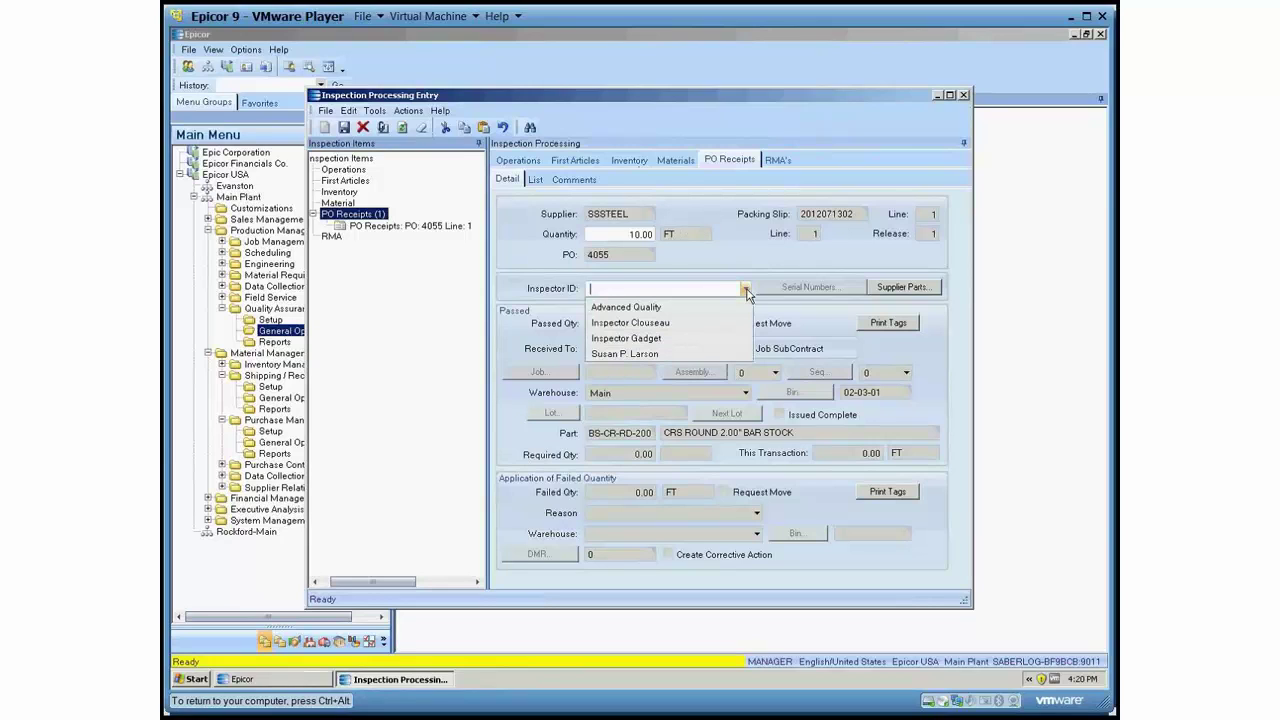
{"action": "left_click", "coordinate": [650, 307]}
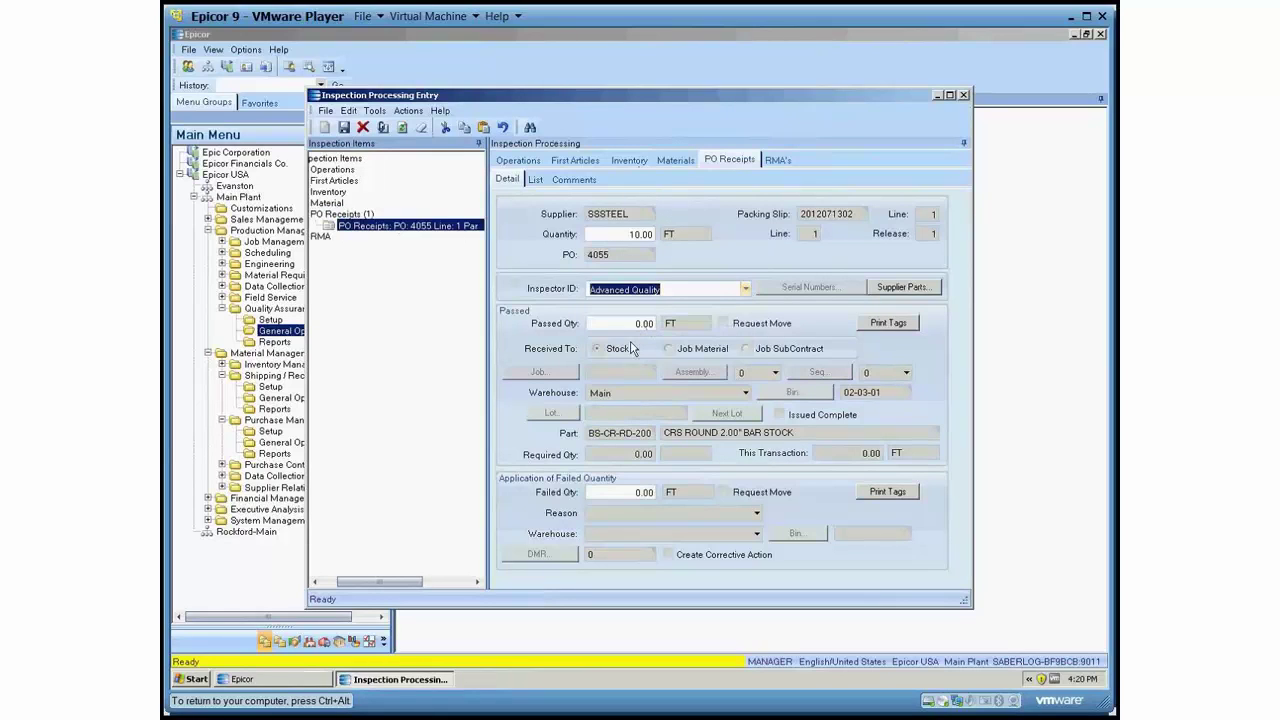
{"action": "left_click", "coordinate": [620, 323]}
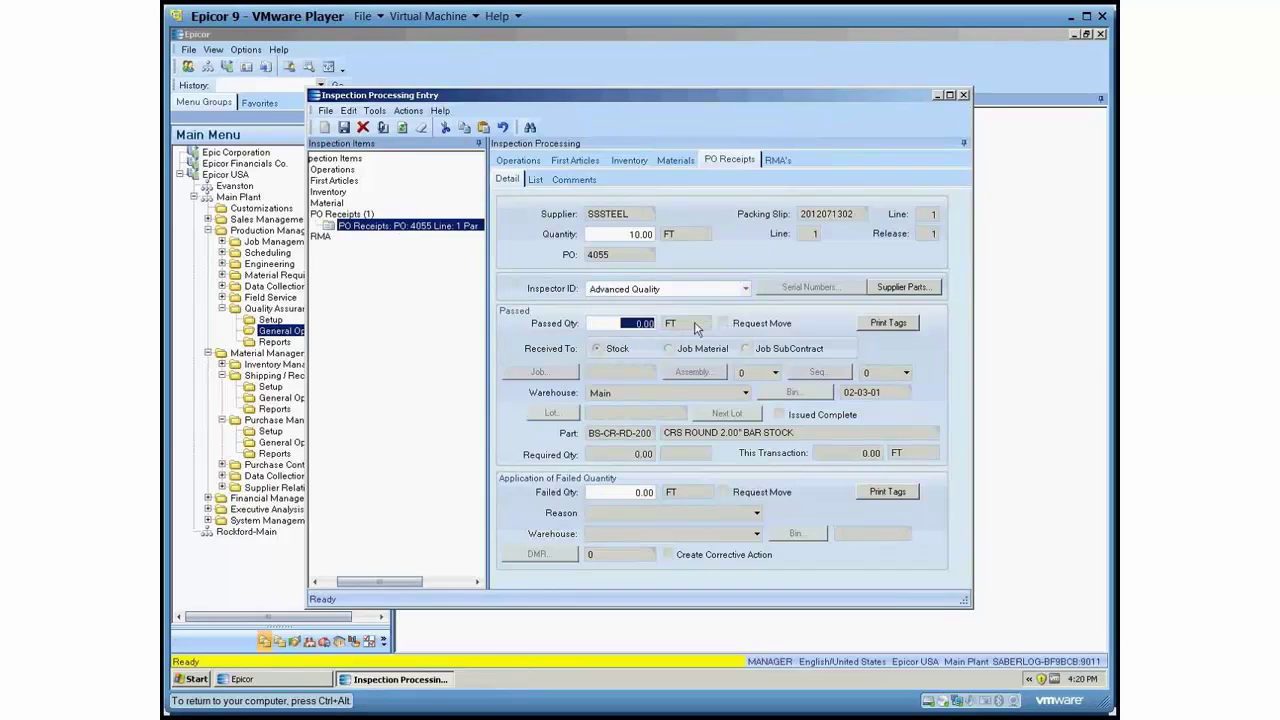
{"action": "type", "text": "5"}
{"action": "key", "text": "Tab"}
{"action": "type", "text": "5"}
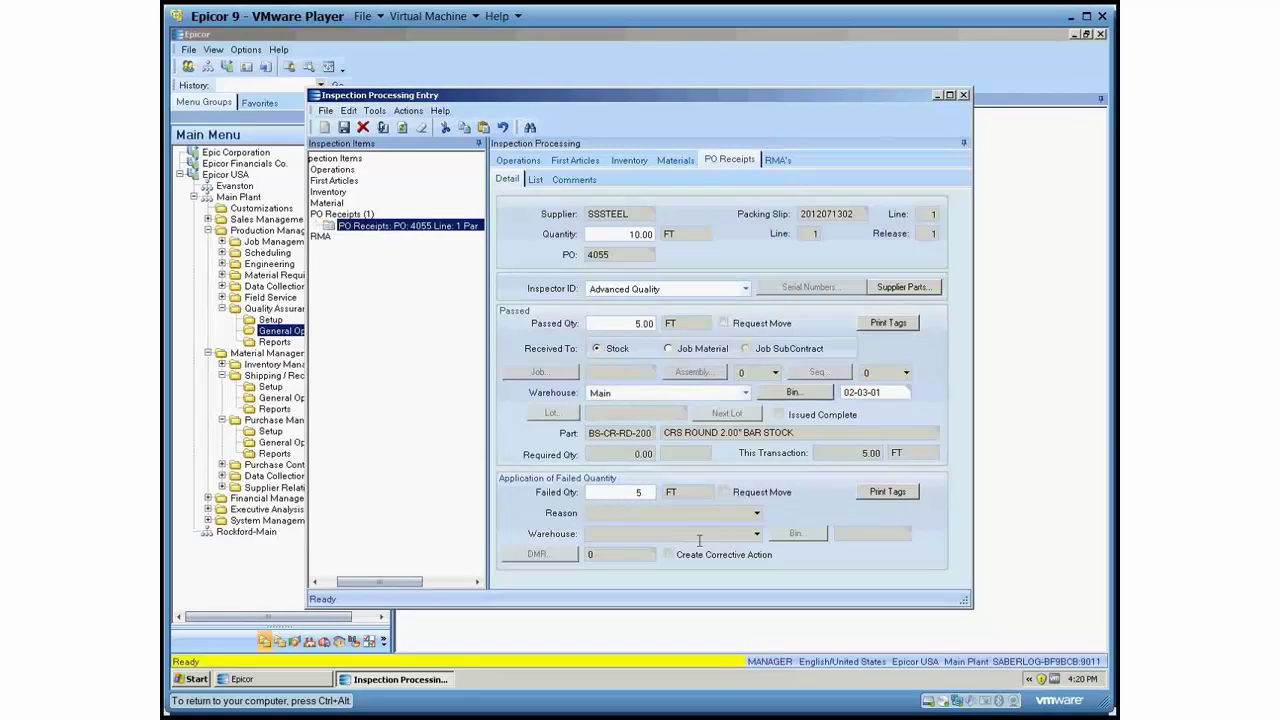
{"action": "key", "text": "Tab"}
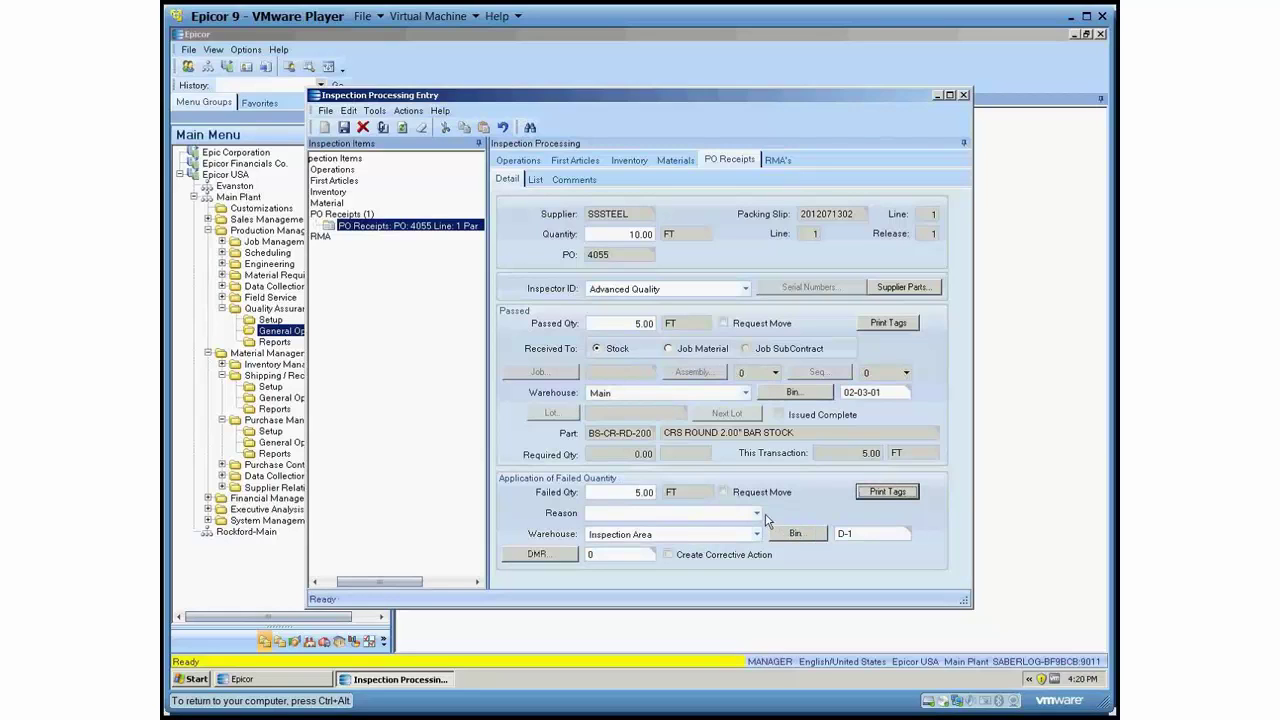
Set the failure reason to "Failed, Cosmetic", then save and close the inspection.
{"action": "left_click", "coordinate": [757, 513]}
{"action": "left_click", "coordinate": [652, 610]}
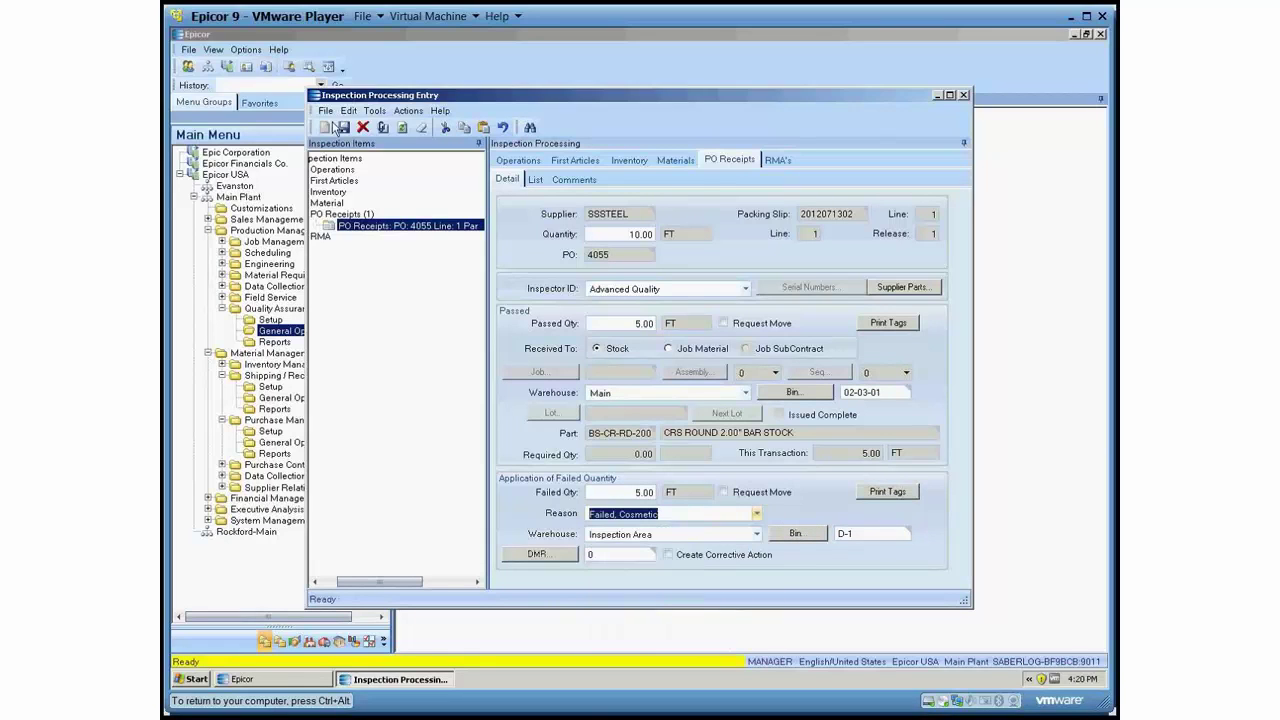
{"action": "left_click", "coordinate": [343, 127]}
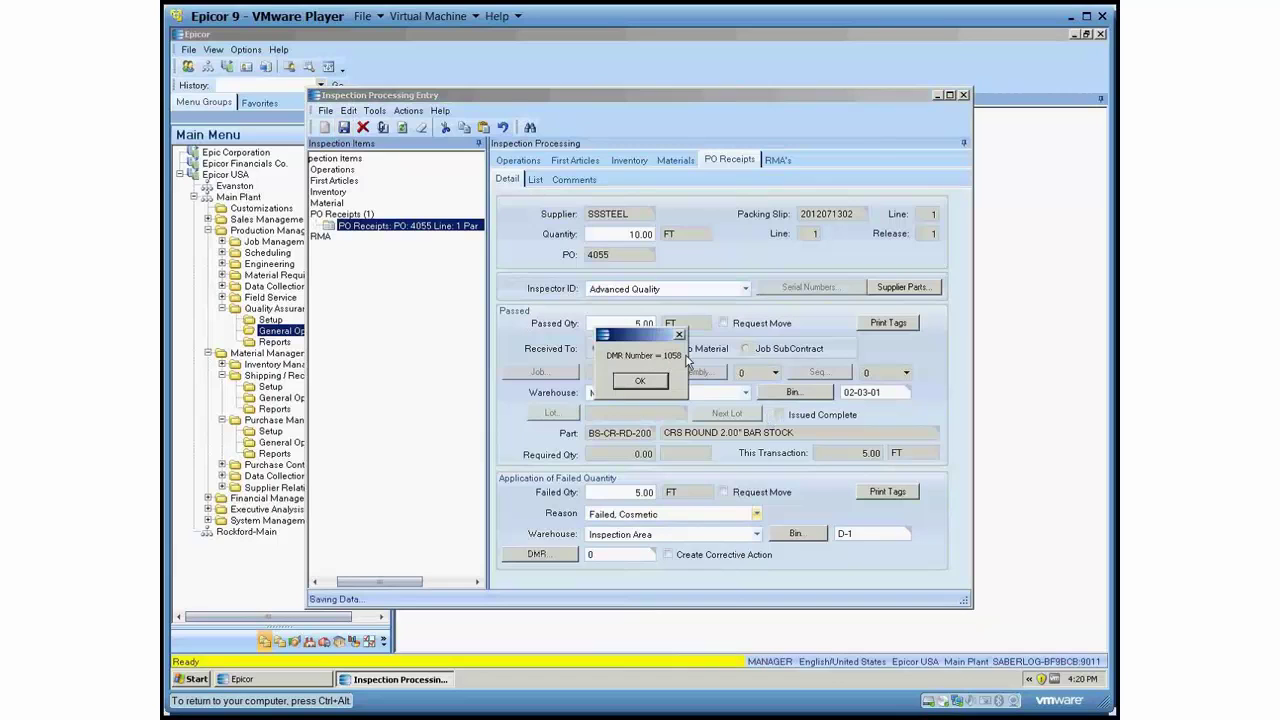
{"action": "left_click", "coordinate": [638, 384]}
{"action": "left_click", "coordinate": [963, 95]}
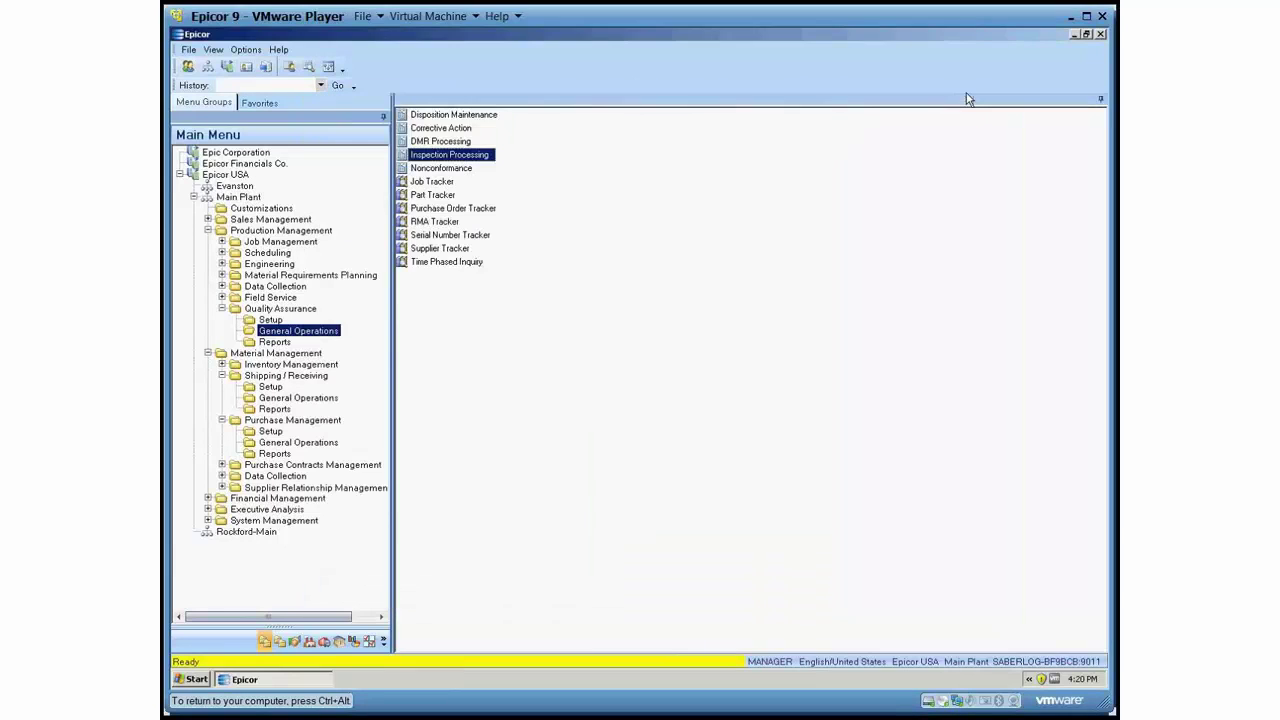
Open DMR Processing and load DMR number 1058.
{"action": "key", "text": "Up"}
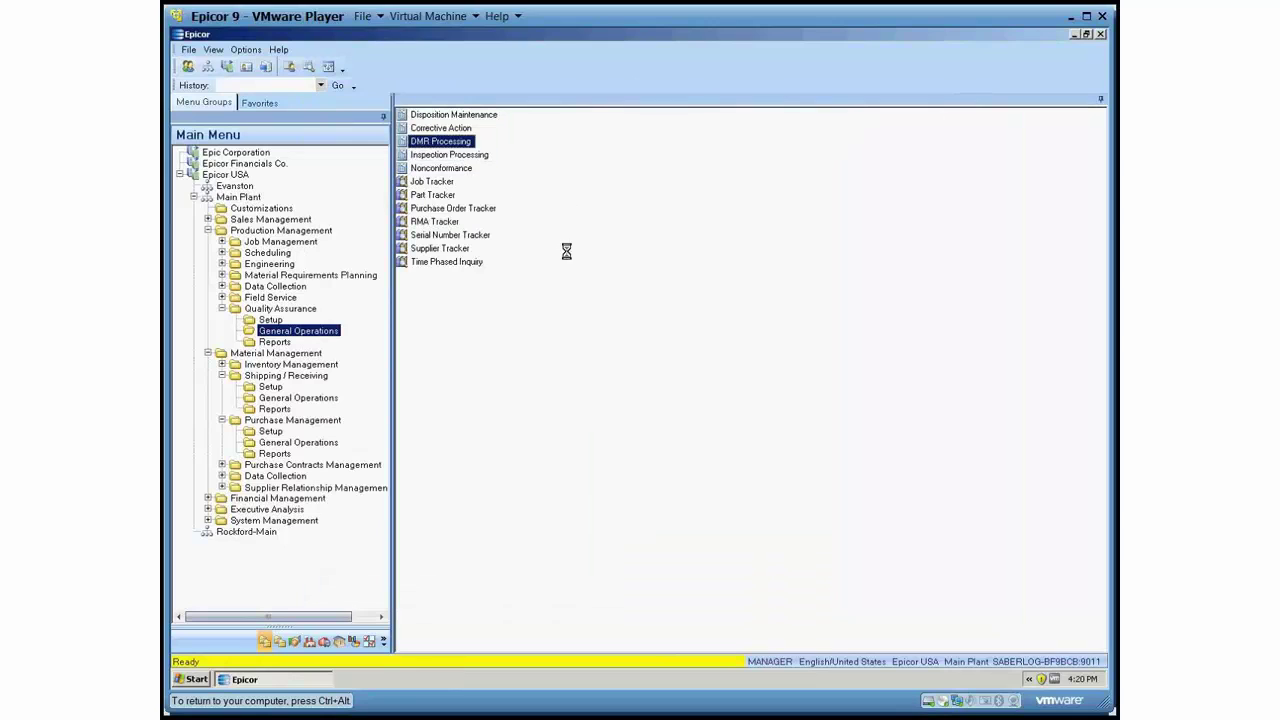
{"action": "key", "text": "Return"}
{"action": "type", "text": "1058"}
{"action": "key", "text": "Tab"}
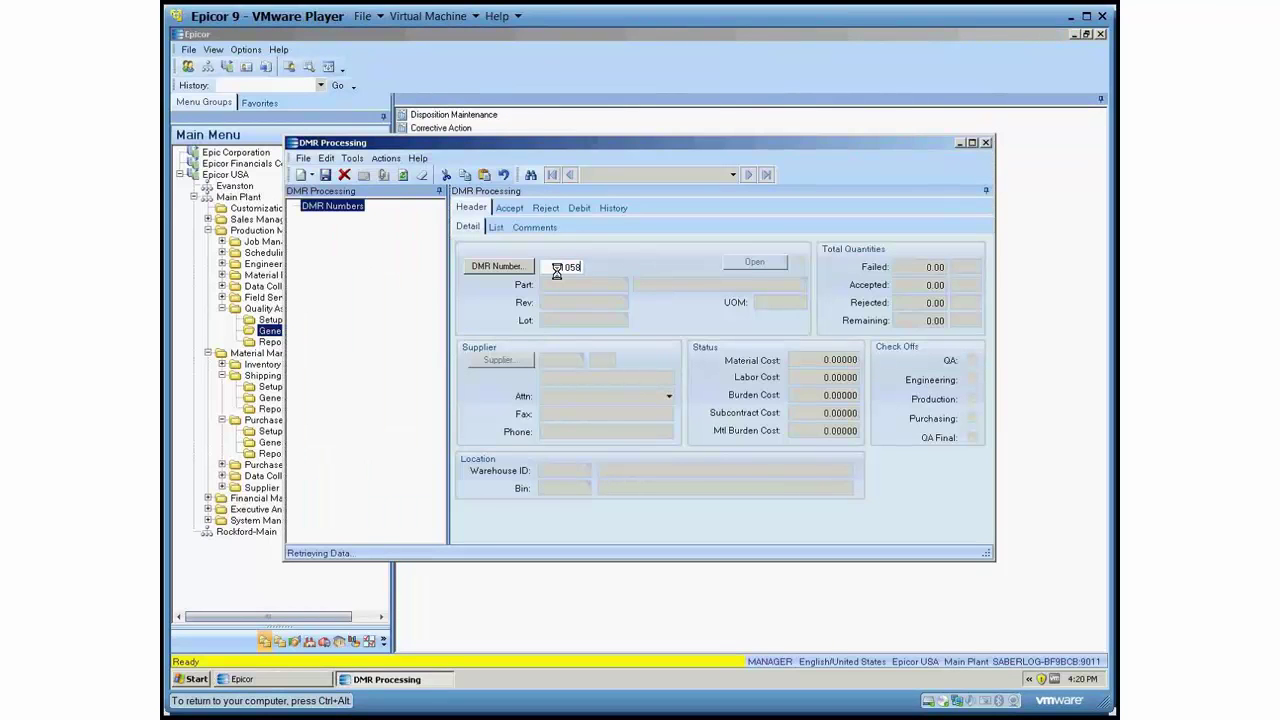
Add a reject record to the DMR with supplier RMA RMA12345 and a quantity of 4 FT.
{"action": "left_click", "coordinate": [544, 207]}
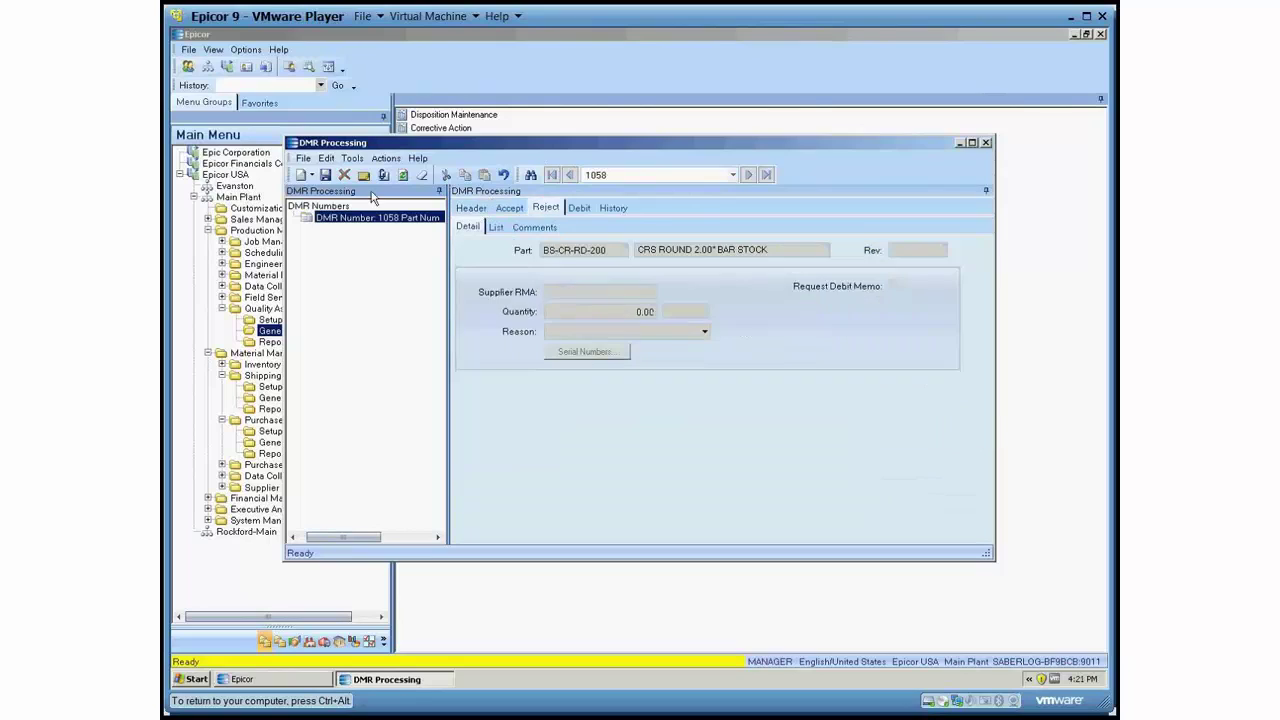
{"action": "left_click", "coordinate": [312, 175]}
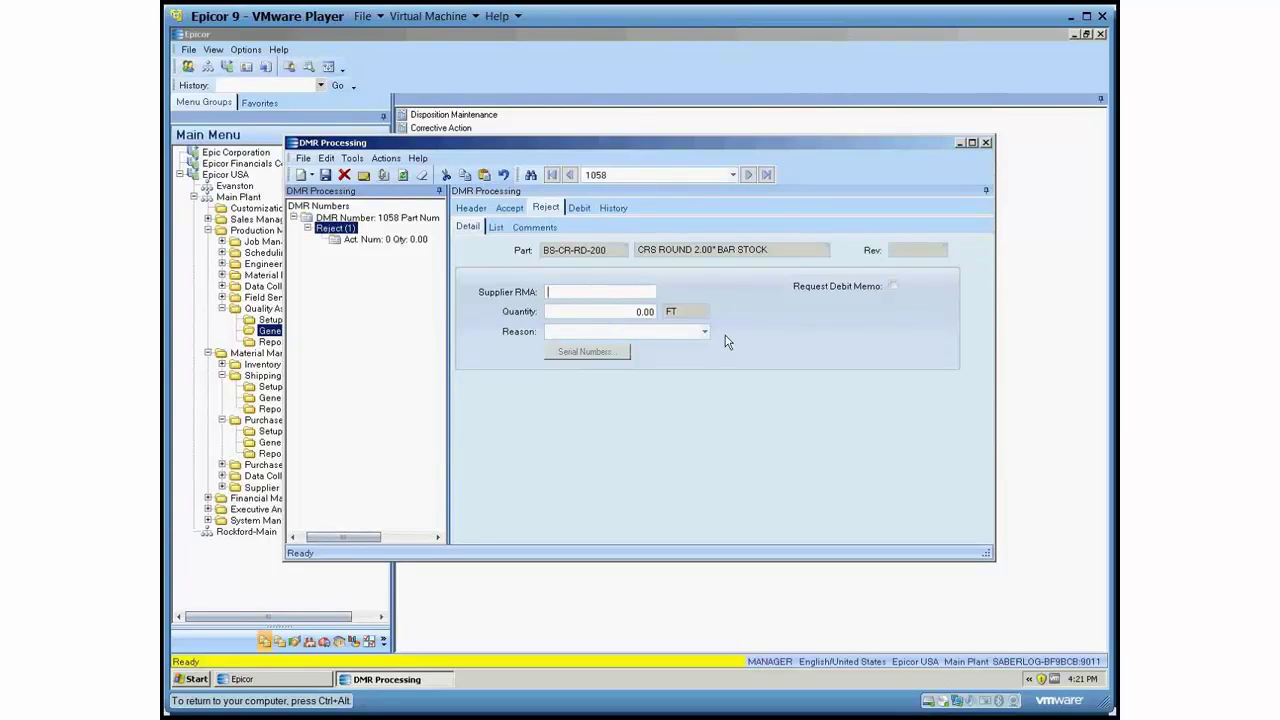
{"action": "type", "text": "RMA12345"}
{"action": "key", "text": "Tab"}
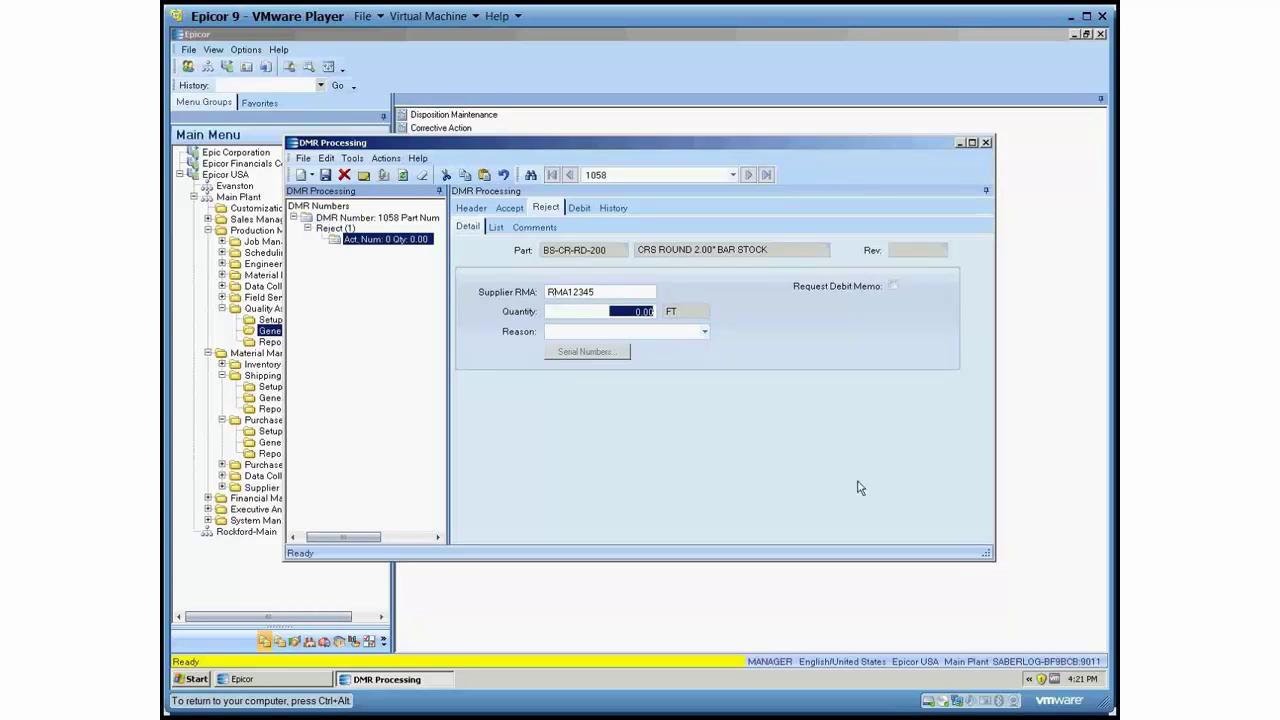
{"action": "type", "text": "4"}
{"action": "key", "text": "Tab"}
Set the reject reason to "Failed, Cosmetic" and save the record, declining the replacement PO request.
{"action": "left_click", "coordinate": [705, 332]}
{"action": "left_click", "coordinate": [598, 428]}
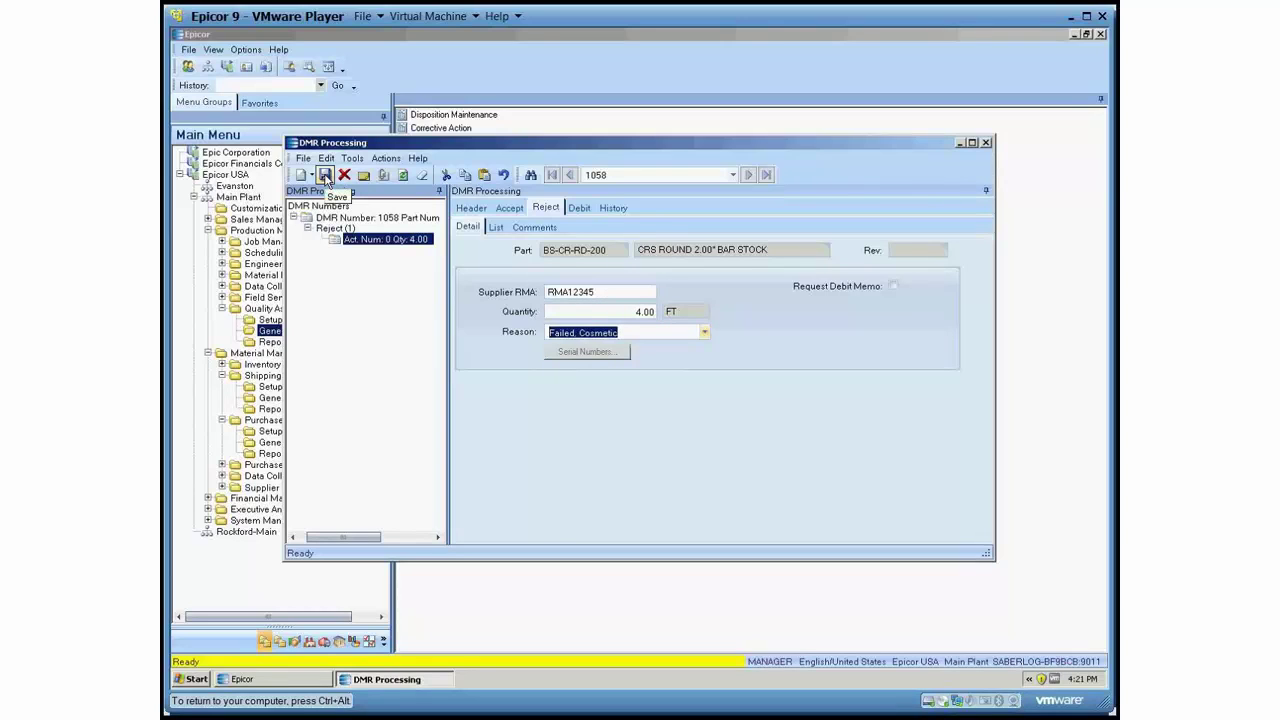
{"action": "left_click", "coordinate": [325, 176]}
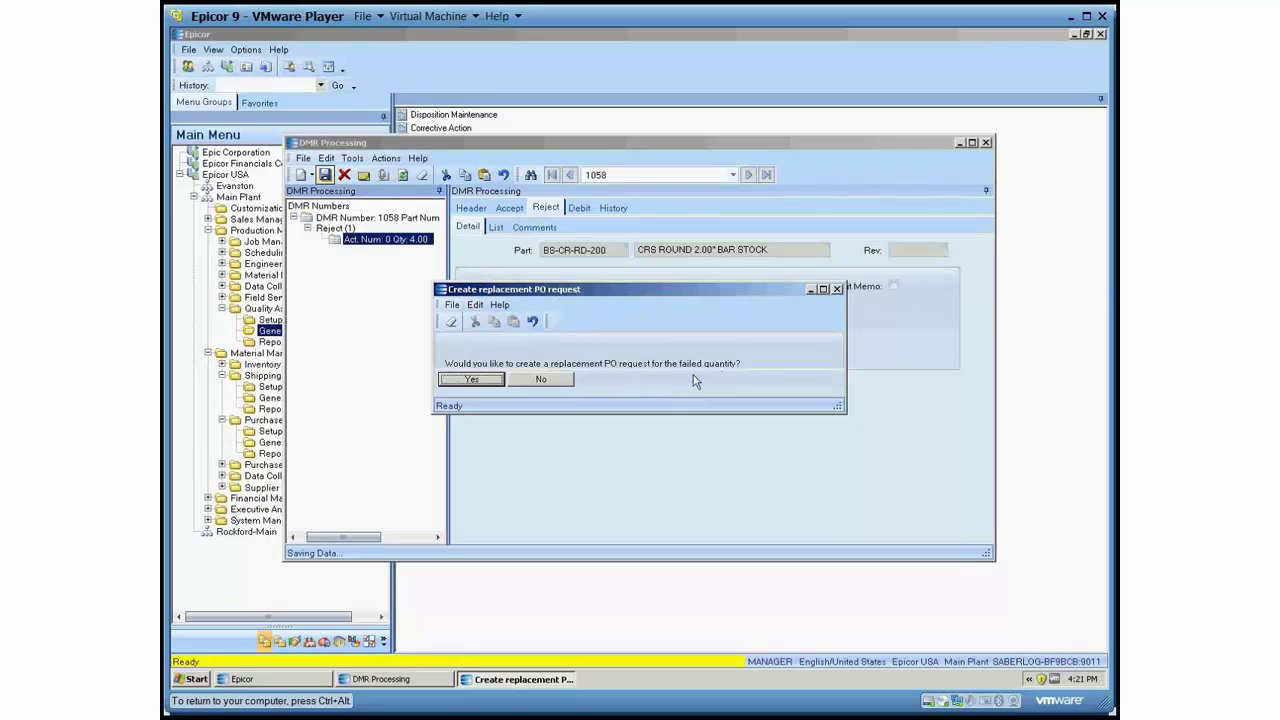
{"action": "left_click", "coordinate": [543, 380]}
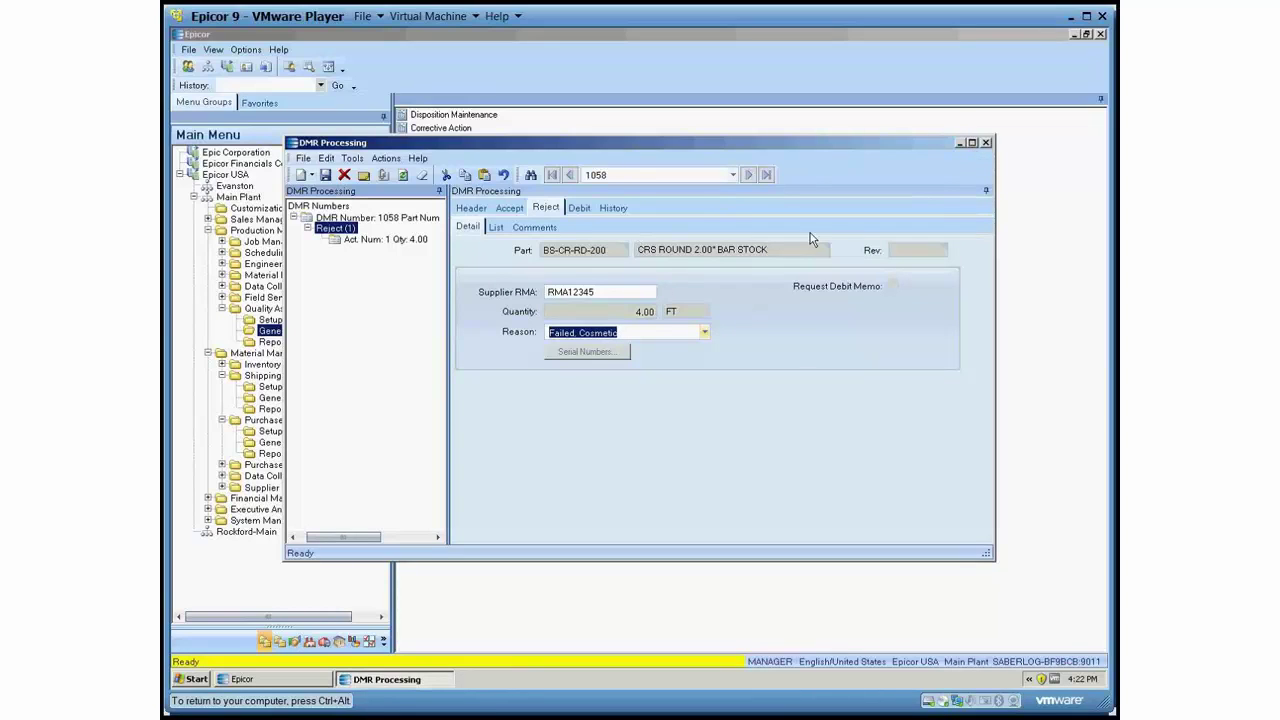
Close DMR Processing and open Replacement PO Processing to review the pending request for DMR 1058.
{"action": "left_click", "coordinate": [985, 144]}
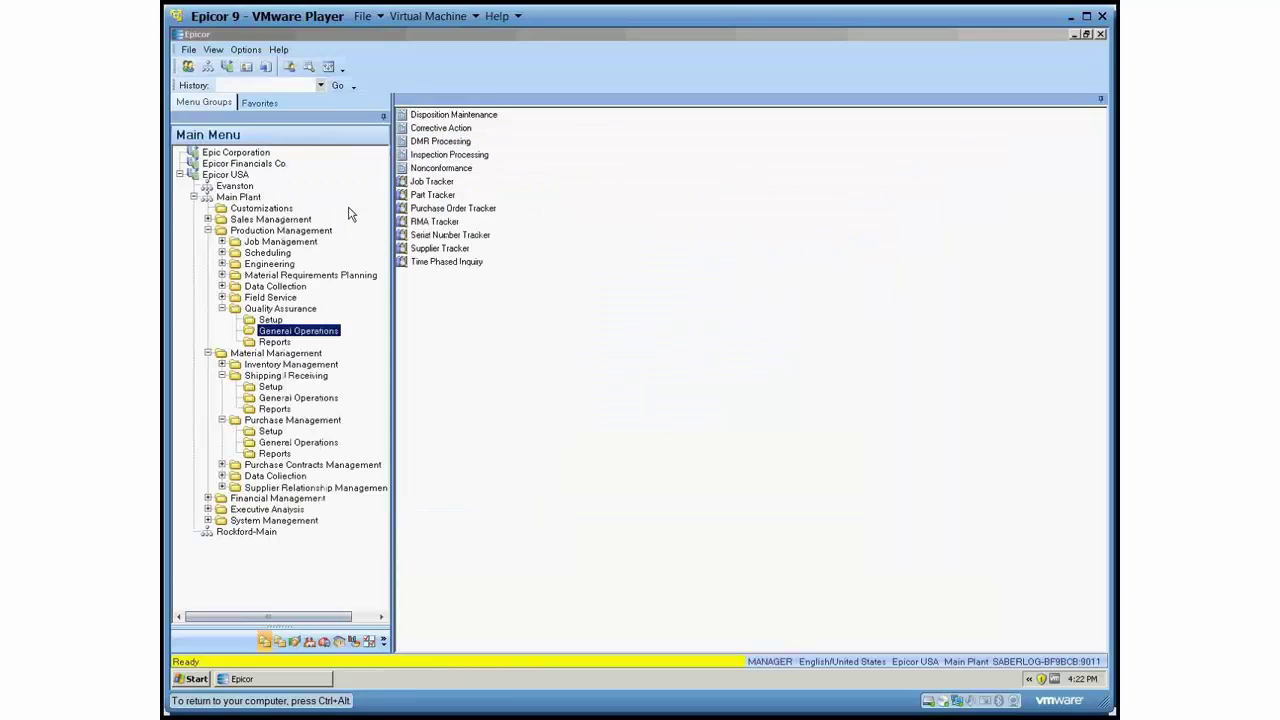
{"action": "left_click", "coordinate": [250, 209]}
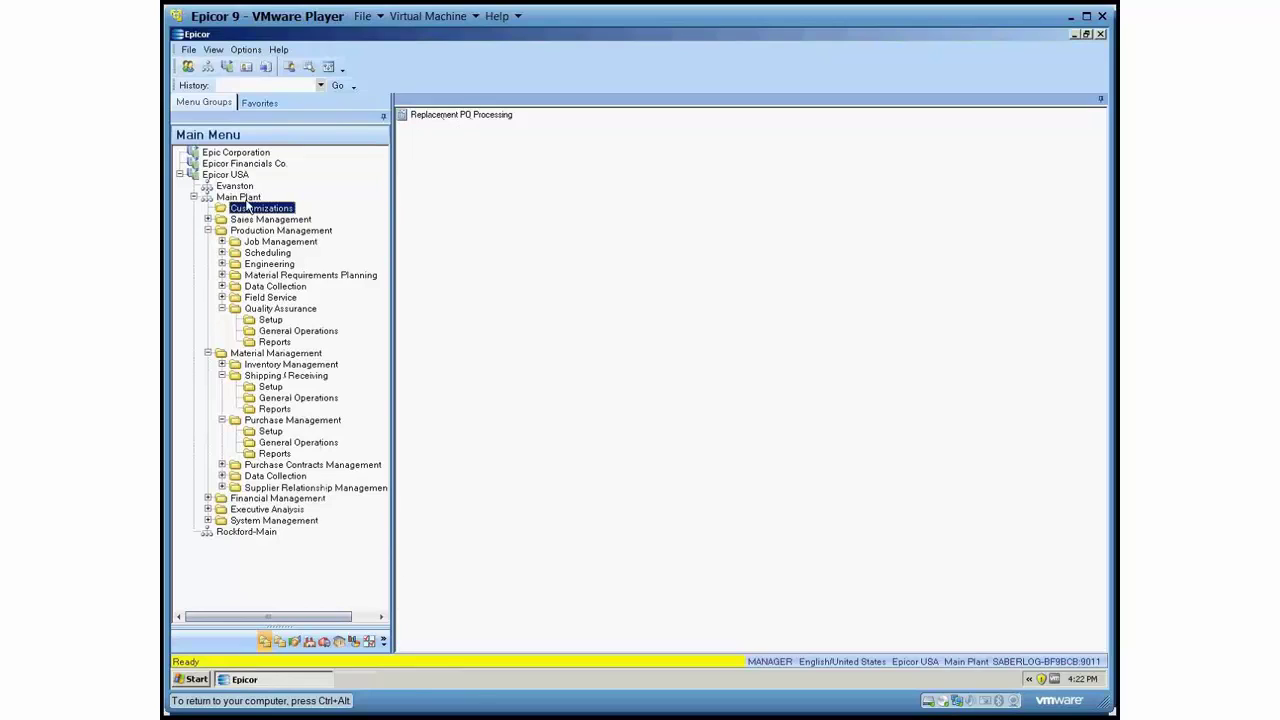
{"action": "double_click", "coordinate": [446, 116]}
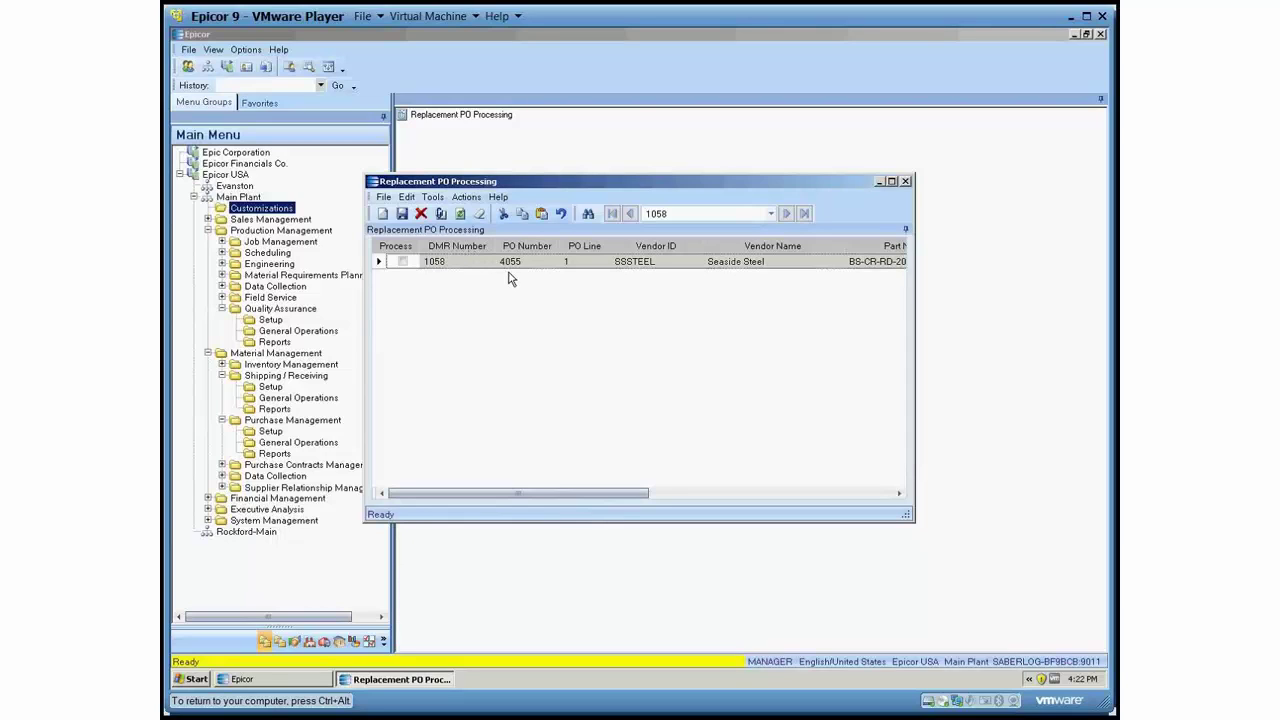
{"action": "left_click_drag", "start_coordinate": [607, 493], "coordinate": [855, 452]}
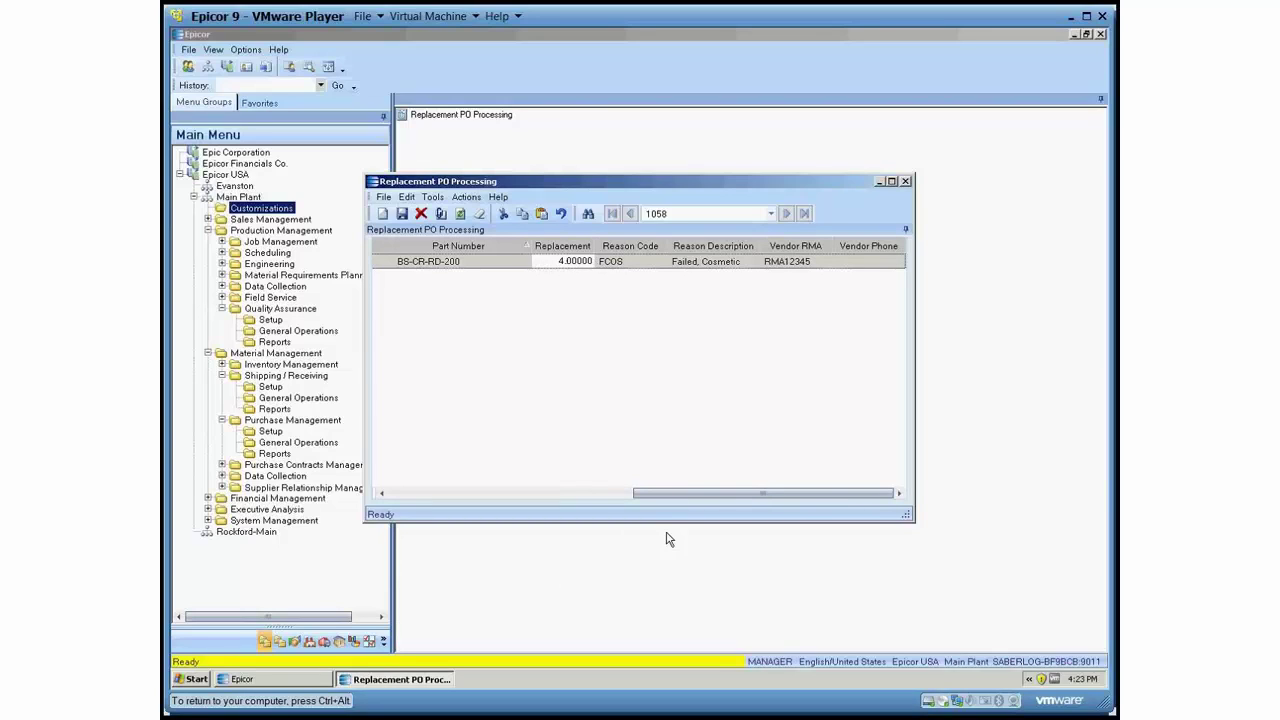
{"action": "left_click_drag", "start_coordinate": [650, 493], "coordinate": [473, 500]}
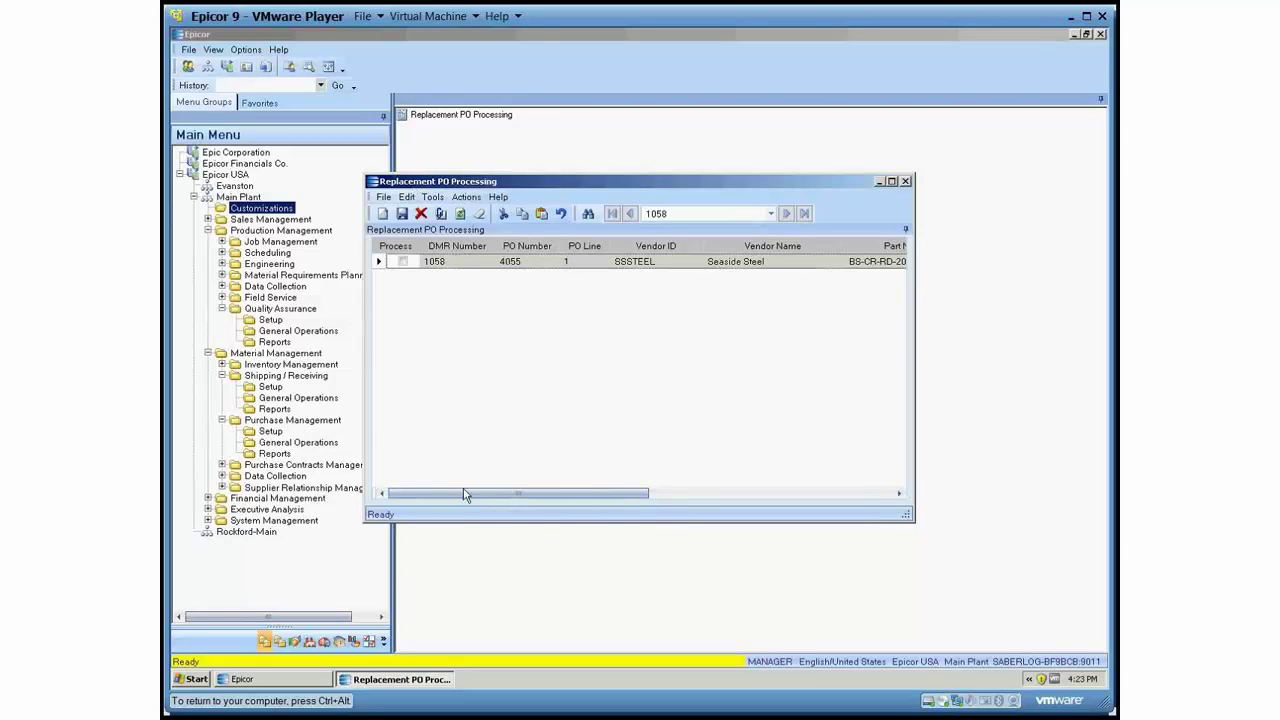
{"action": "left_click_drag", "start_coordinate": [468, 493], "coordinate": [715, 494]}
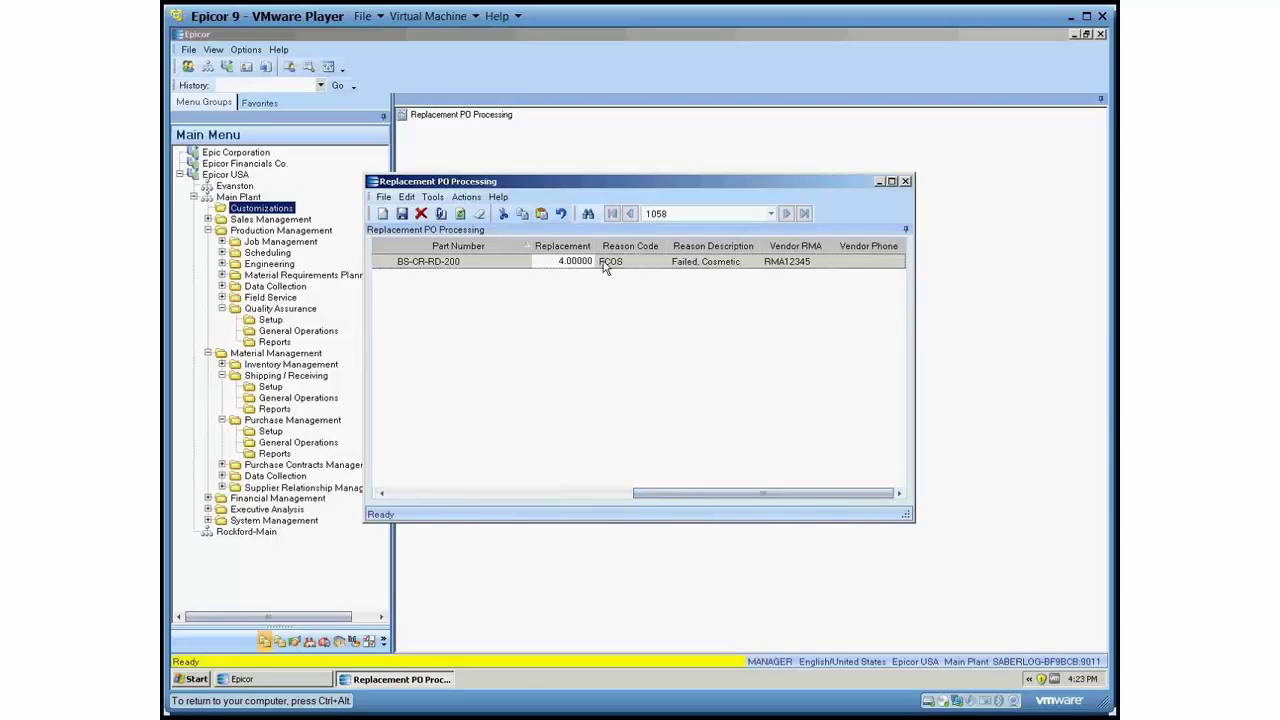
{"action": "left_click_drag", "start_coordinate": [696, 500], "coordinate": [451, 502]}
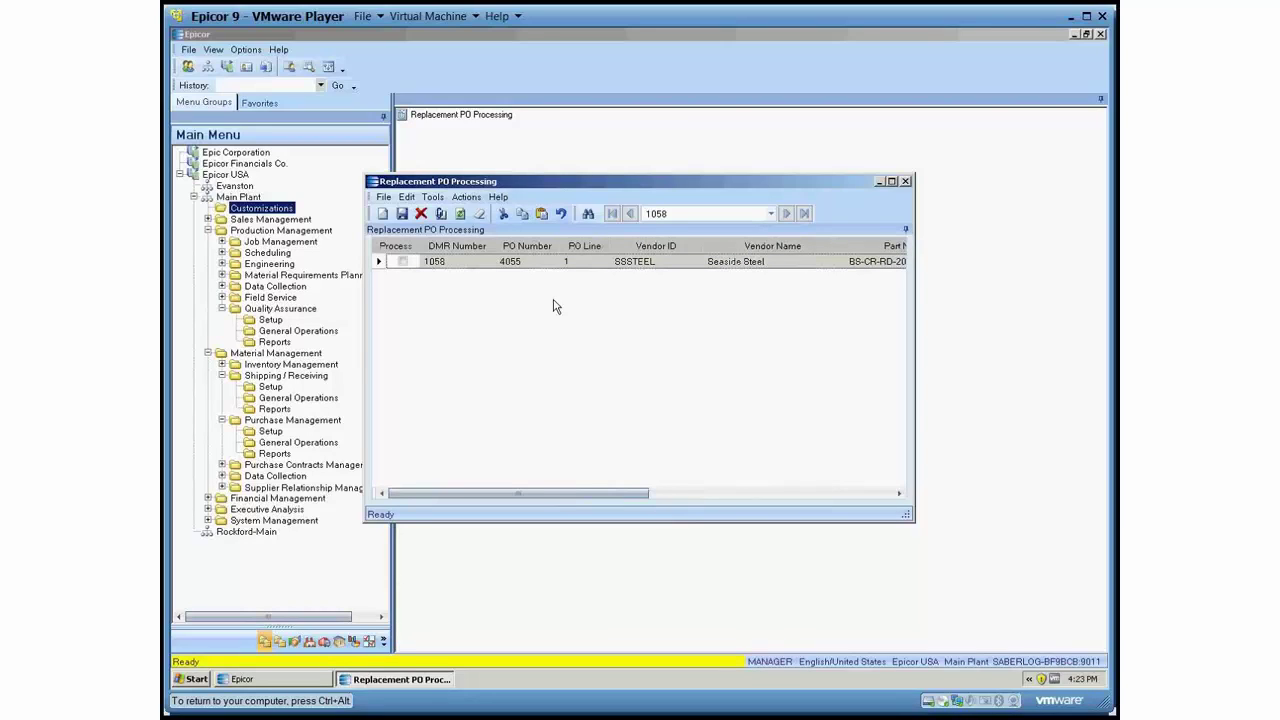
Mark the DMR 1058 request for processing and save it to create the replacement PO, closing the form without saving again.
{"action": "left_click", "coordinate": [402, 262]}
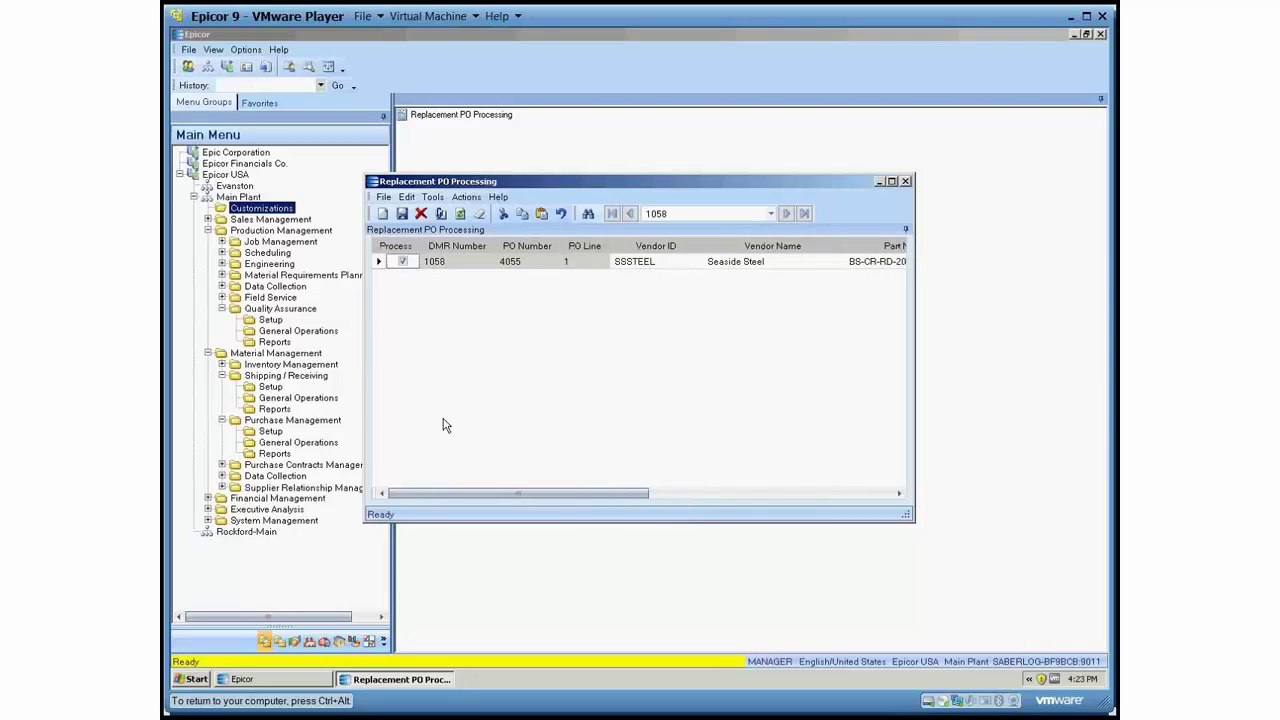
{"action": "left_click", "coordinate": [402, 213]}
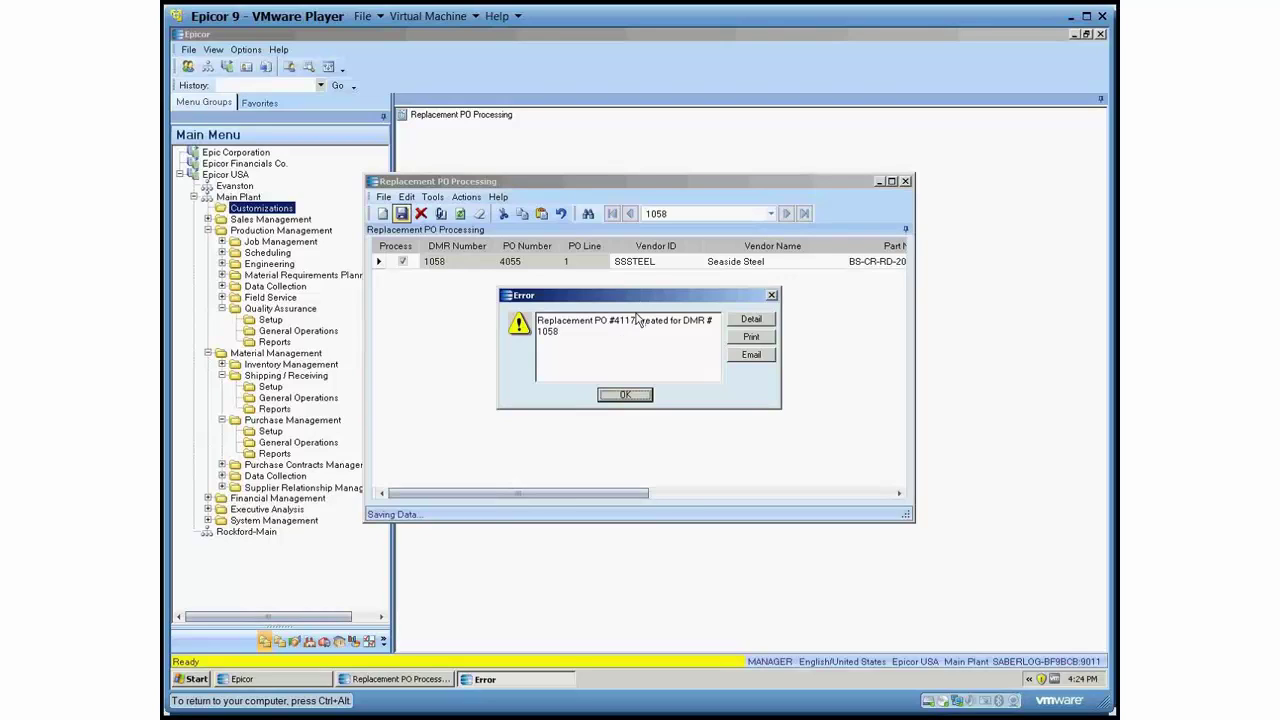
{"action": "mouse_move", "coordinate": [636, 320]}
{"action": "left_mouse_down"}
{"action": "mouse_move", "coordinate": [598, 321]}
{"action": "mouse_move", "coordinate": [613, 321]}
{"action": "left_mouse_up"}
{"action": "key", "text": "Return"}
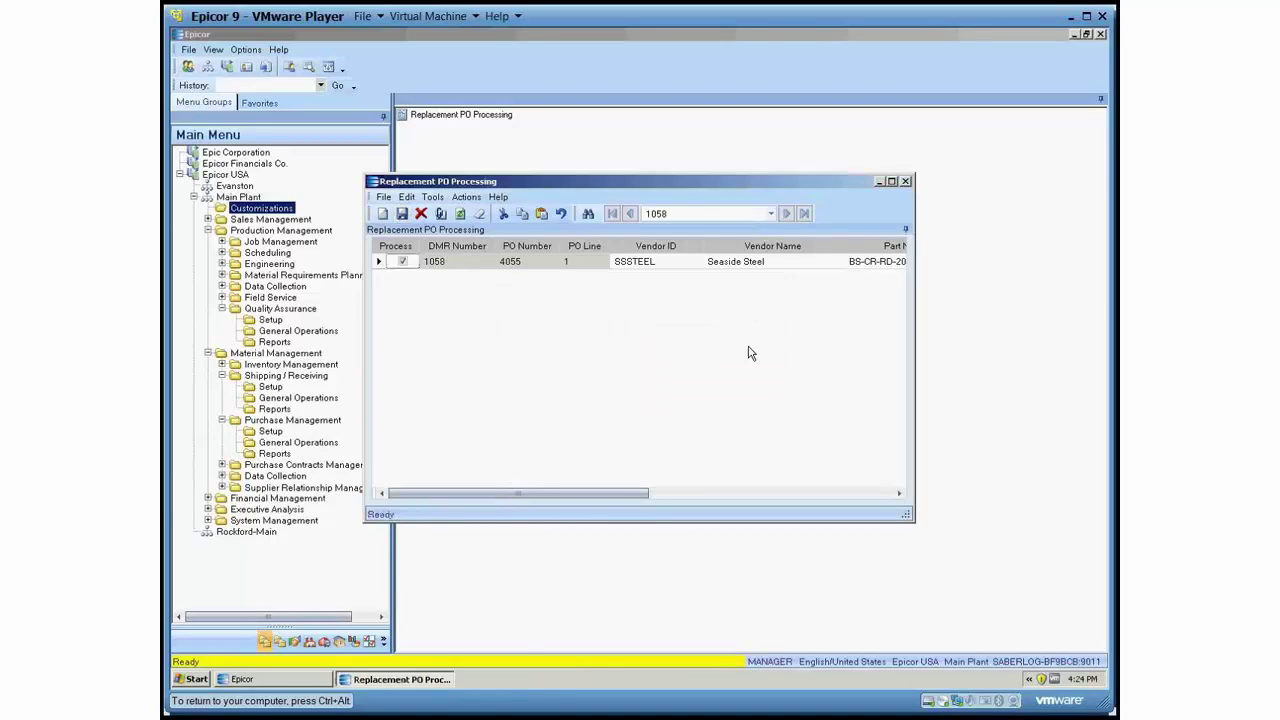
{"action": "left_click", "coordinate": [905, 182]}
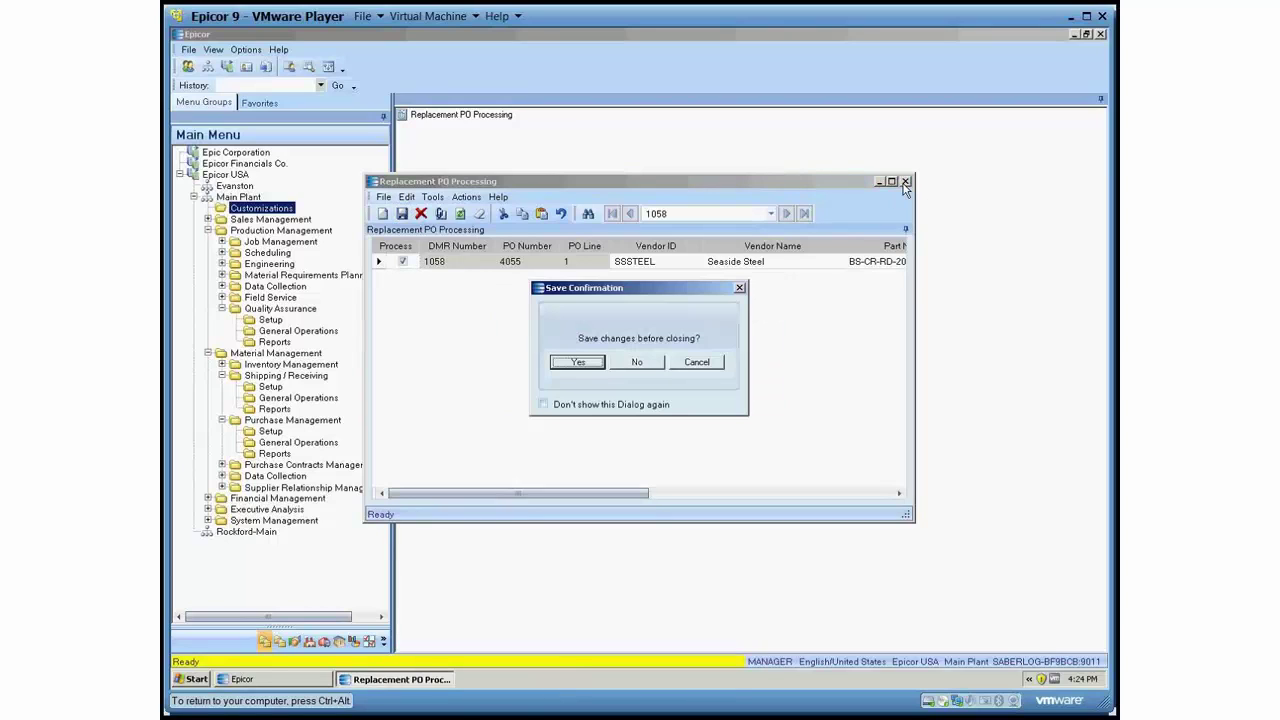
{"action": "left_click", "coordinate": [628, 364]}
Open Purchase Order Entry and load the replacement PO created for DMR 1058.
{"action": "left_click", "coordinate": [279, 443]}
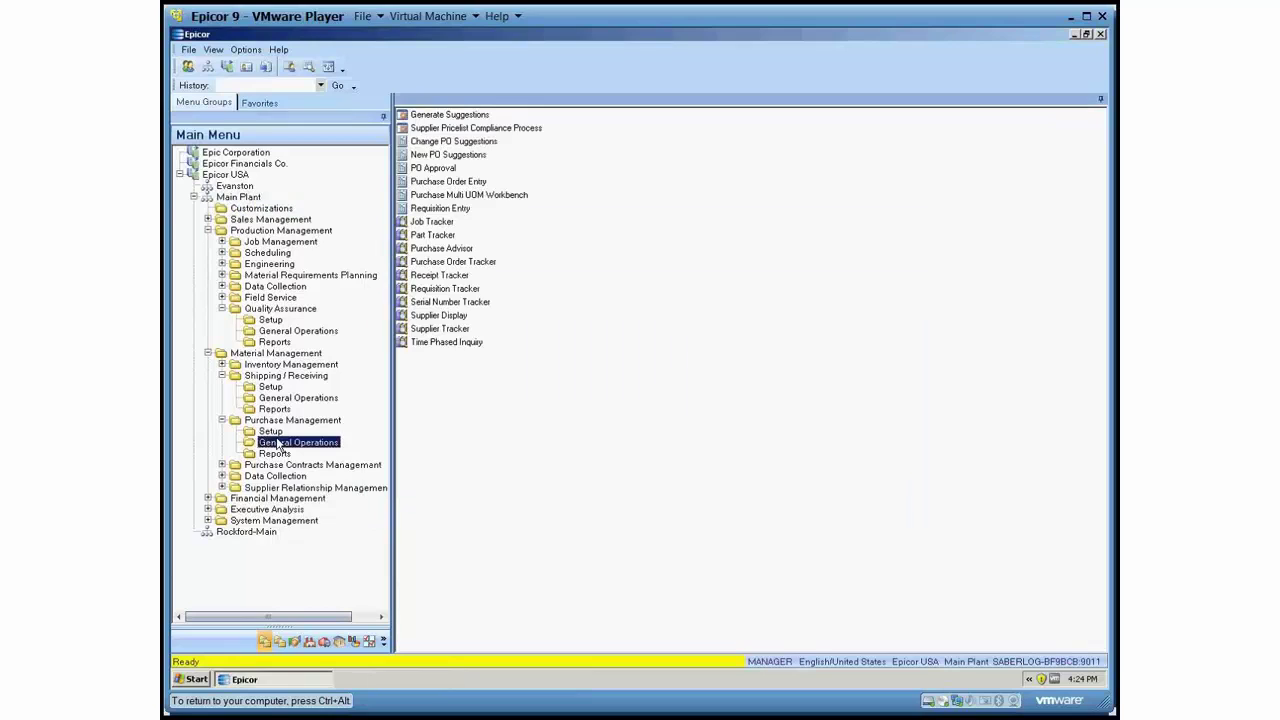
{"action": "double_click", "coordinate": [444, 183]}
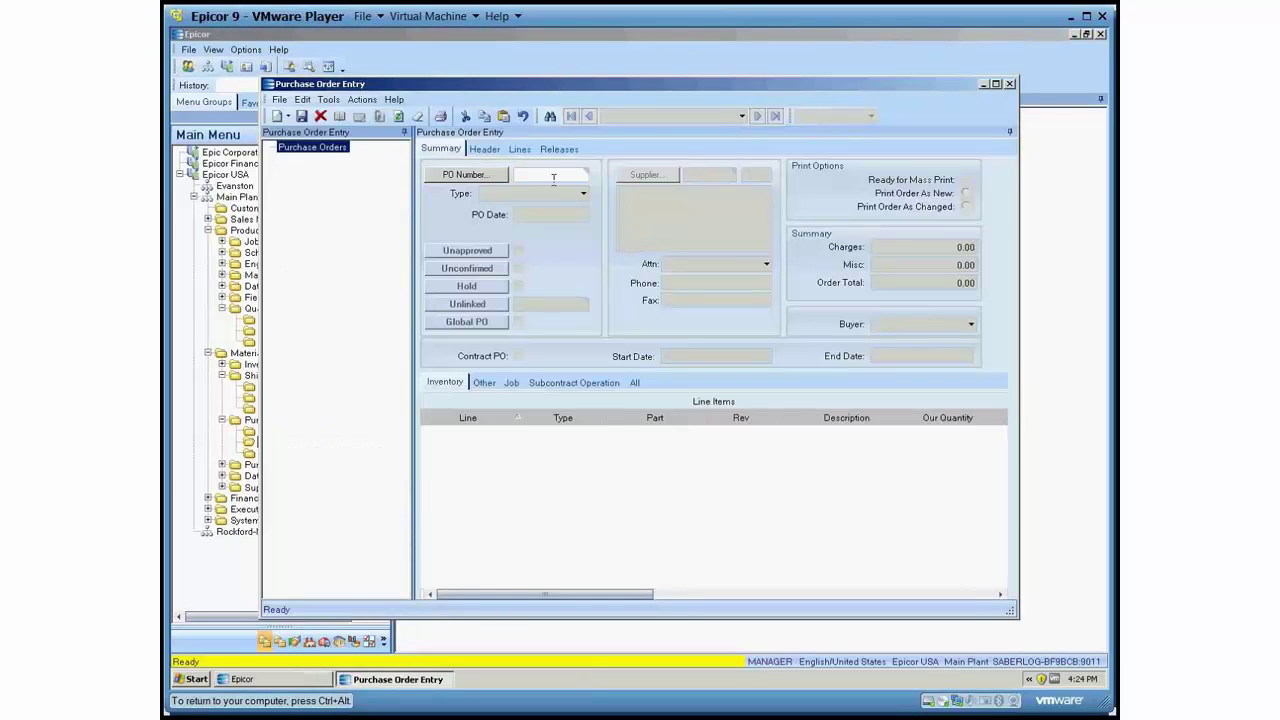
{"action": "left_click", "coordinate": [553, 178]}
{"action": "type", "text": "4117"}
{"action": "key", "text": "Tab"}
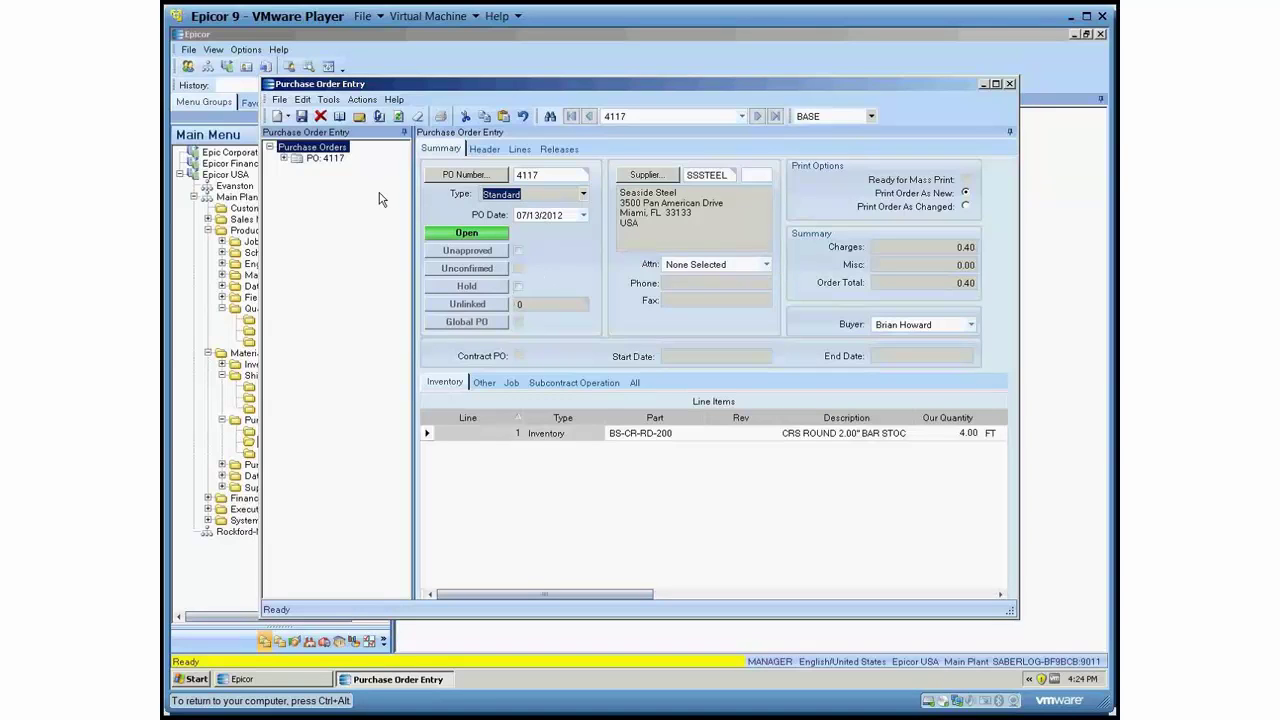
Review the replacement PO's header details, header comments, line details and summary, and close the order.
{"action": "left_click", "coordinate": [484, 149]}
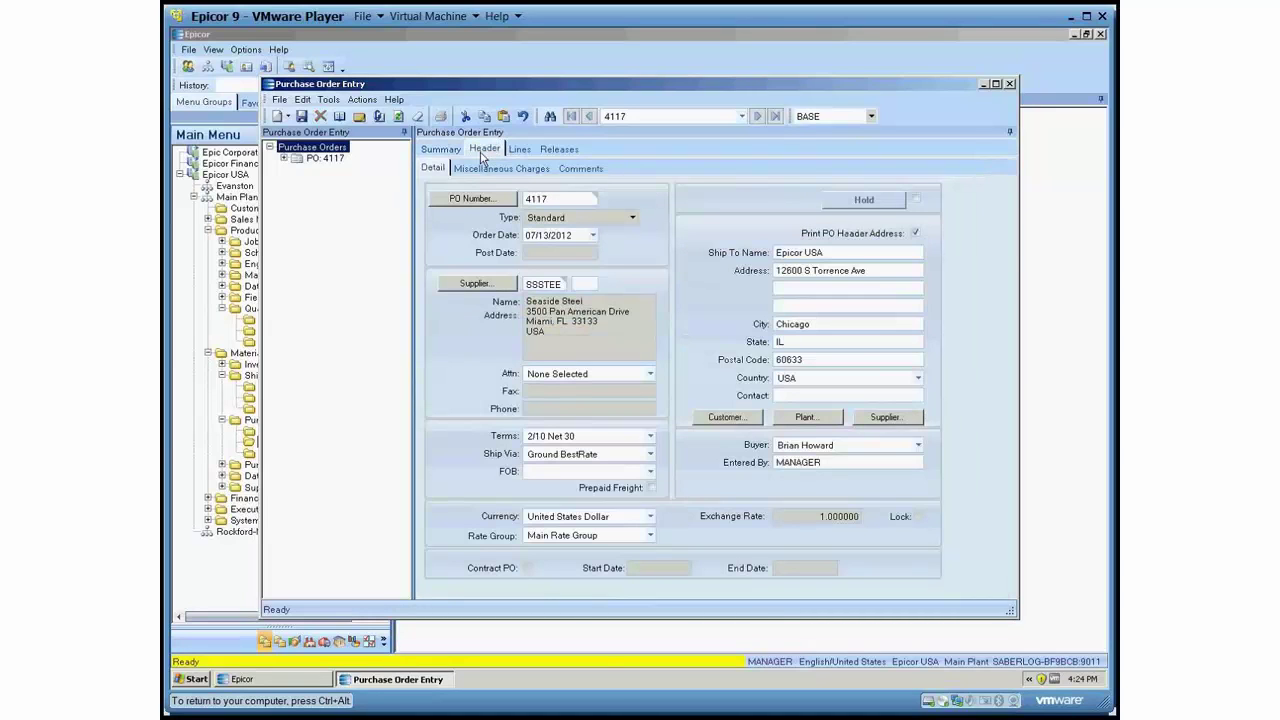
{"action": "left_click", "coordinate": [570, 168]}
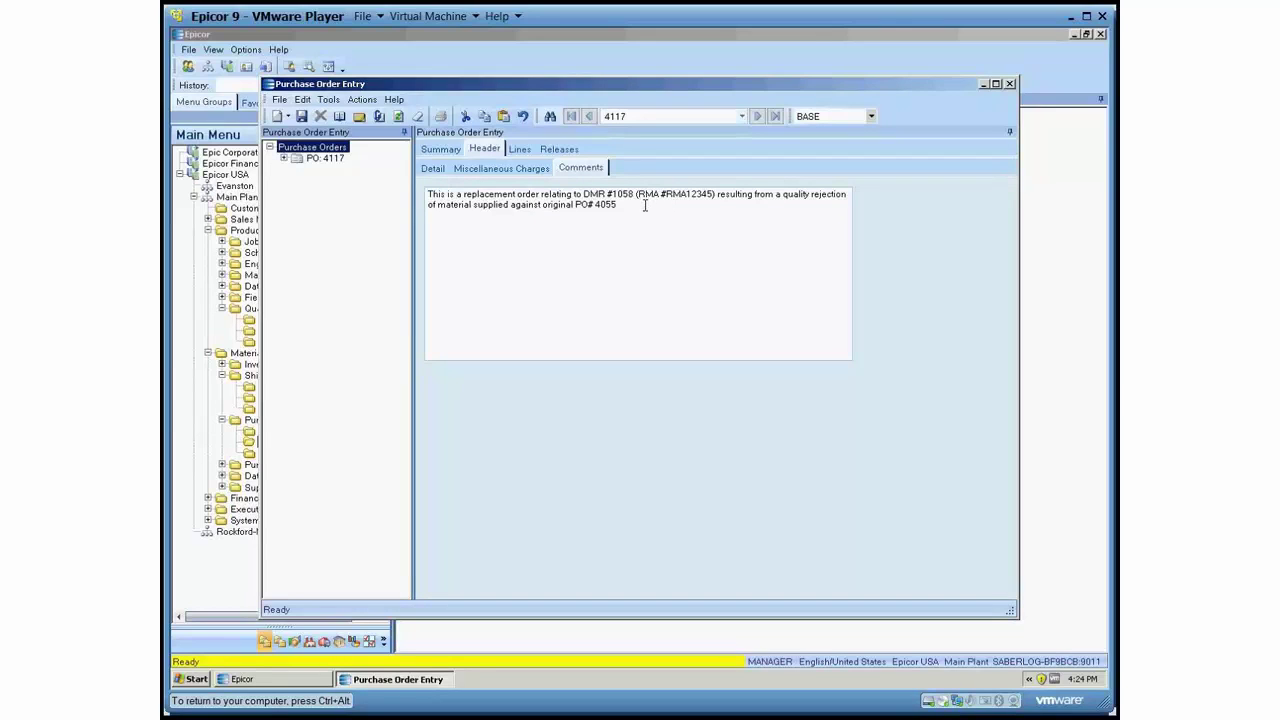
{"action": "left_click", "coordinate": [519, 148]}
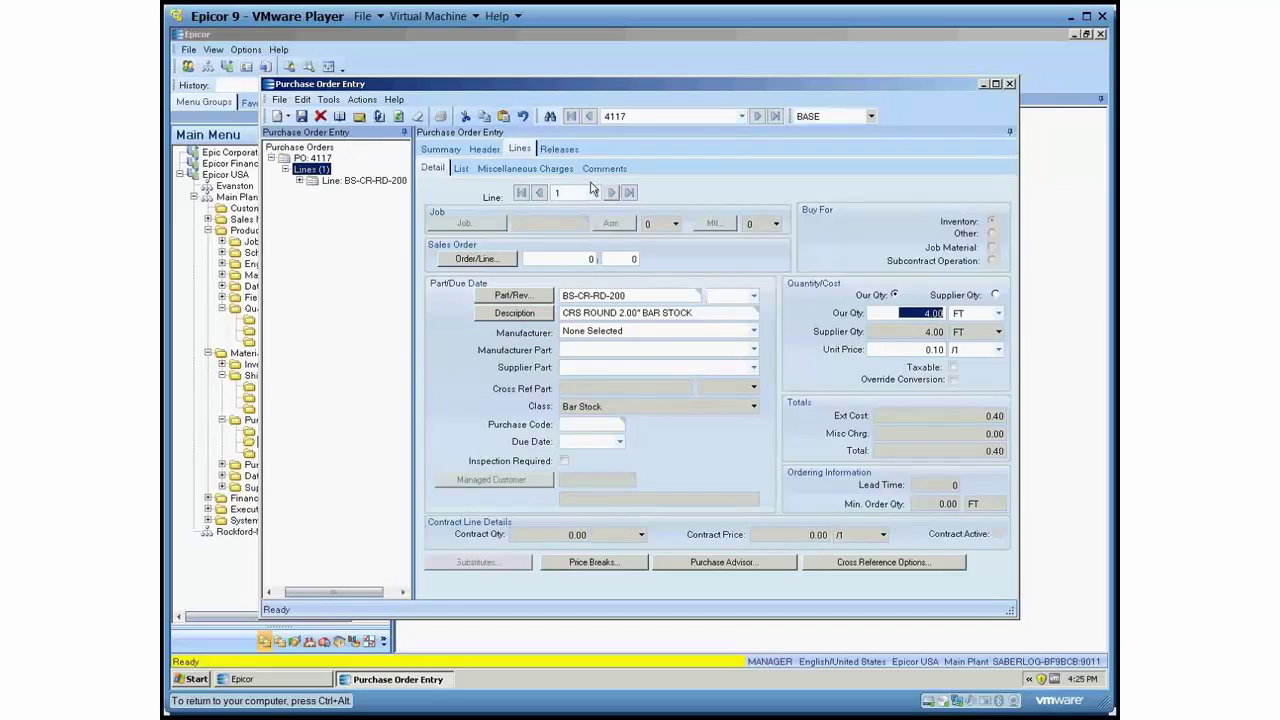
{"action": "left_click", "coordinate": [441, 149]}
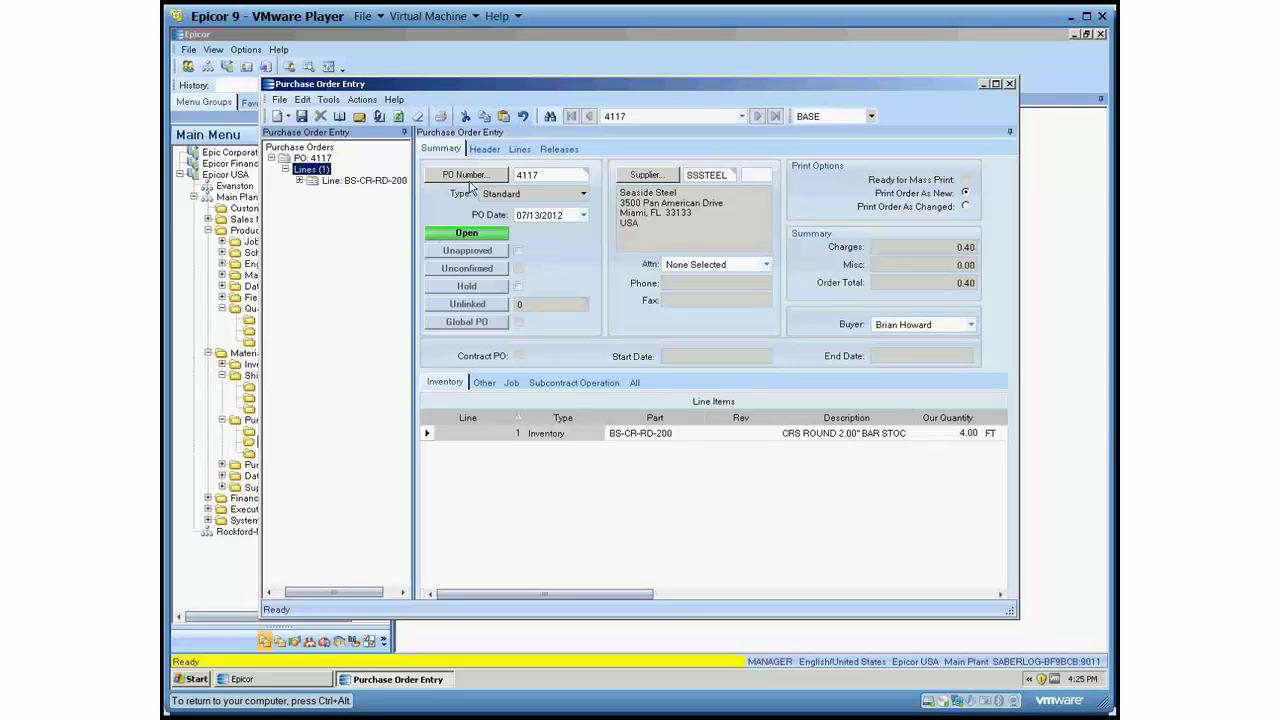
{"action": "key", "text": "alt+F4"}
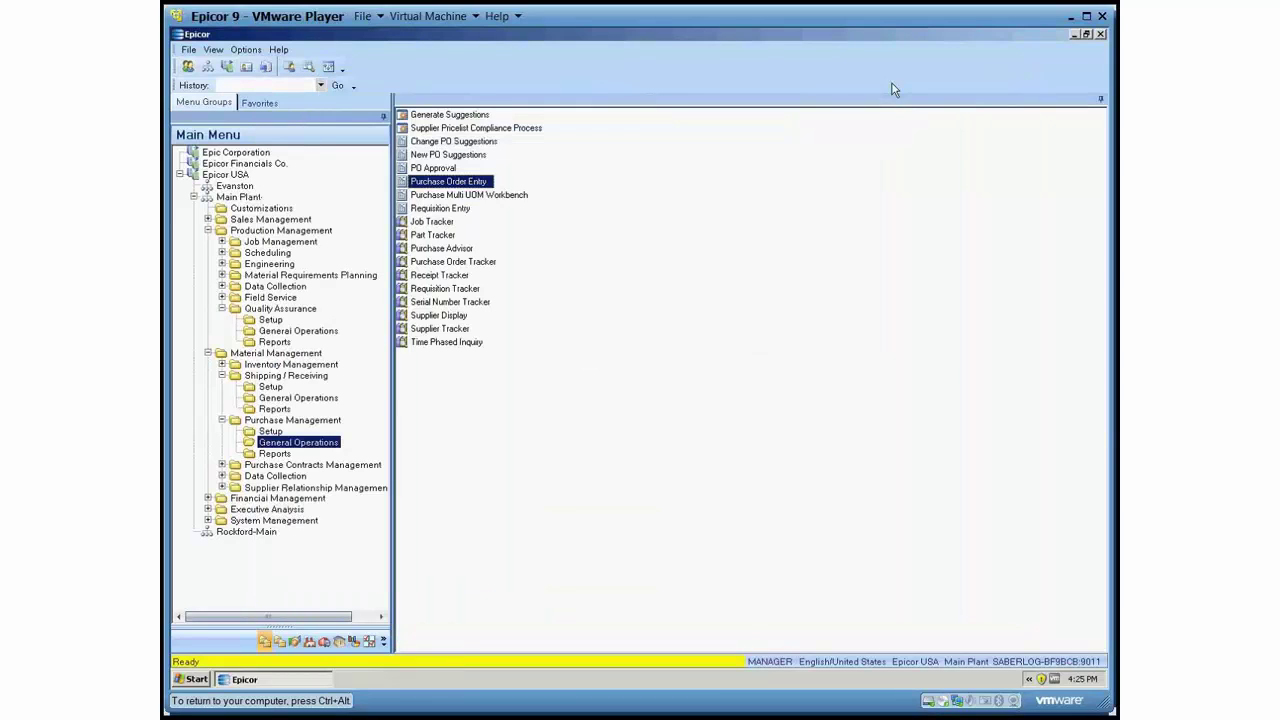
Reopen Replacement PO Processing to check for remaining requests, dismiss the search form and close the window.
{"action": "left_click", "coordinate": [258, 209]}
{"action": "double_click", "coordinate": [456, 116]}
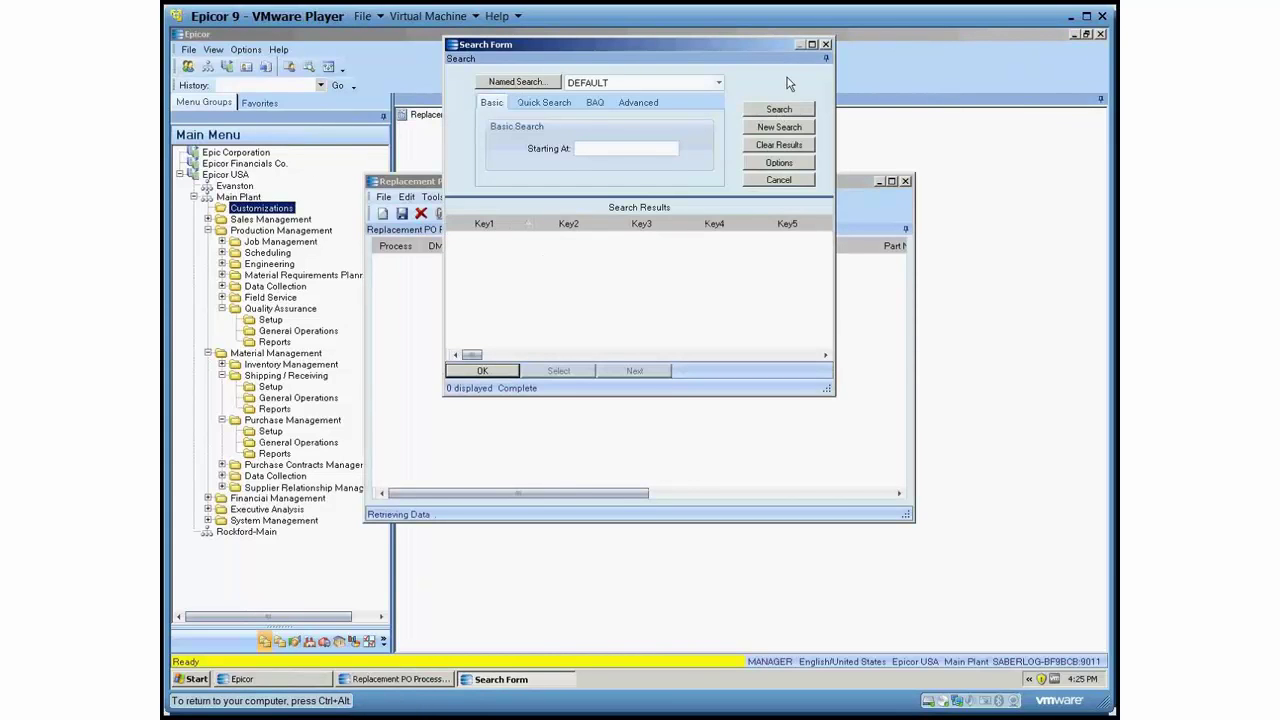
{"action": "left_click", "coordinate": [826, 44]}
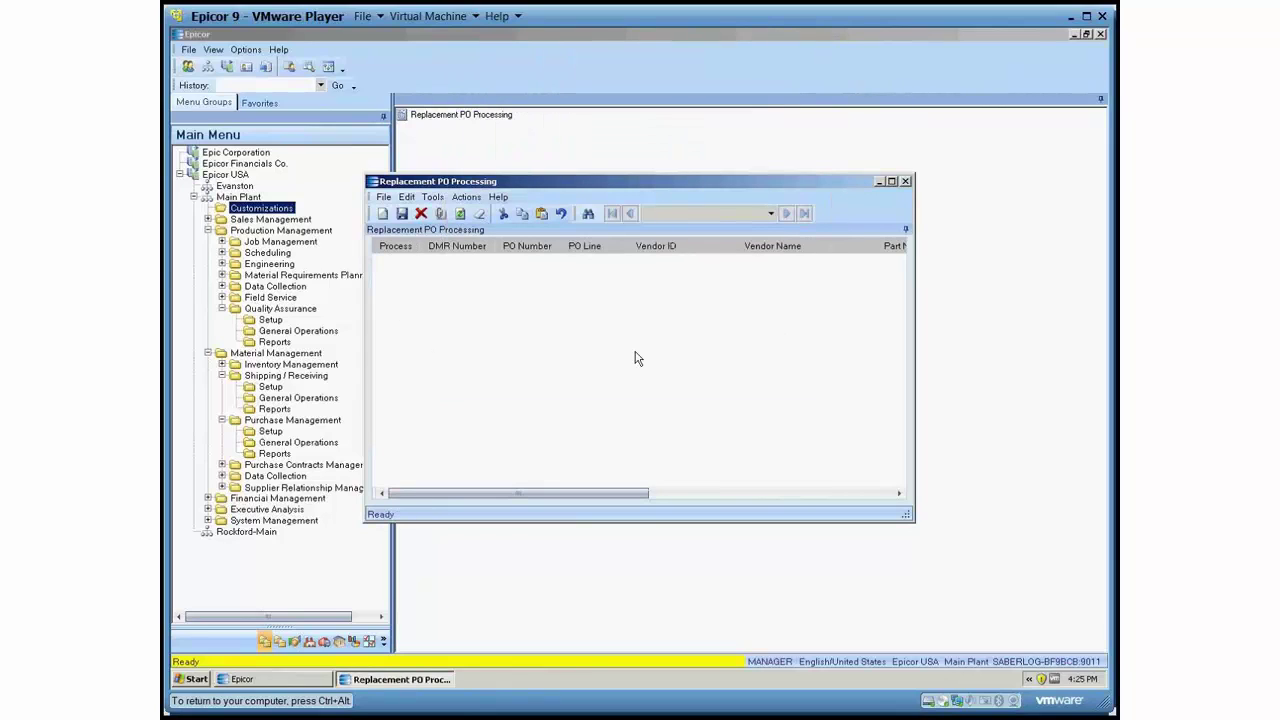
{"action": "left_click", "coordinate": [906, 182]}
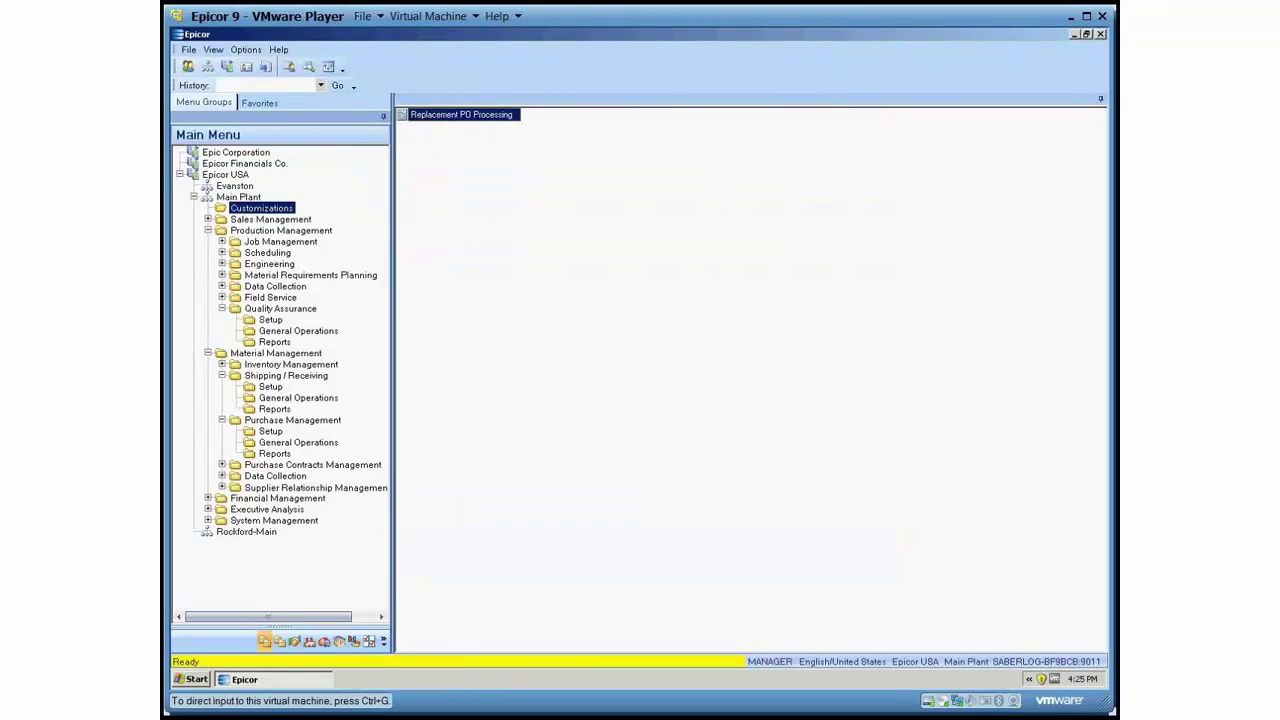
Show the general operations programs for Quality Assurance.
{"action": "left_click", "coordinate": [284, 331]}
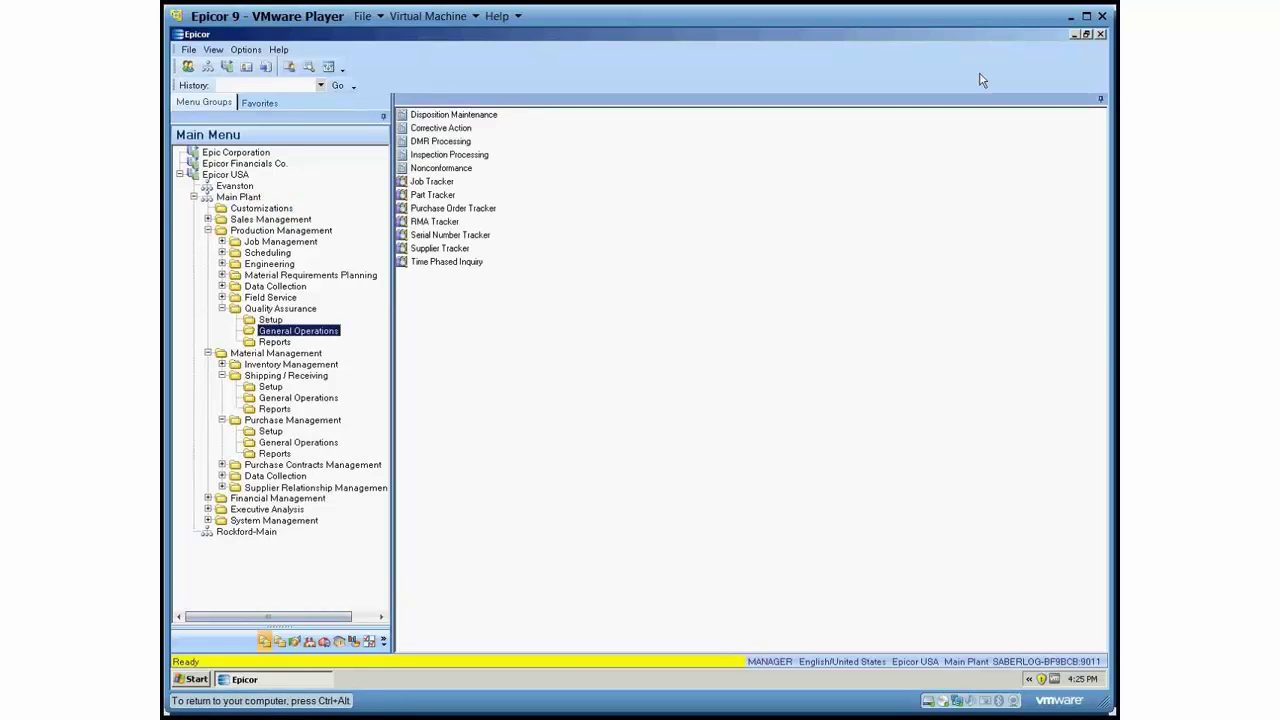